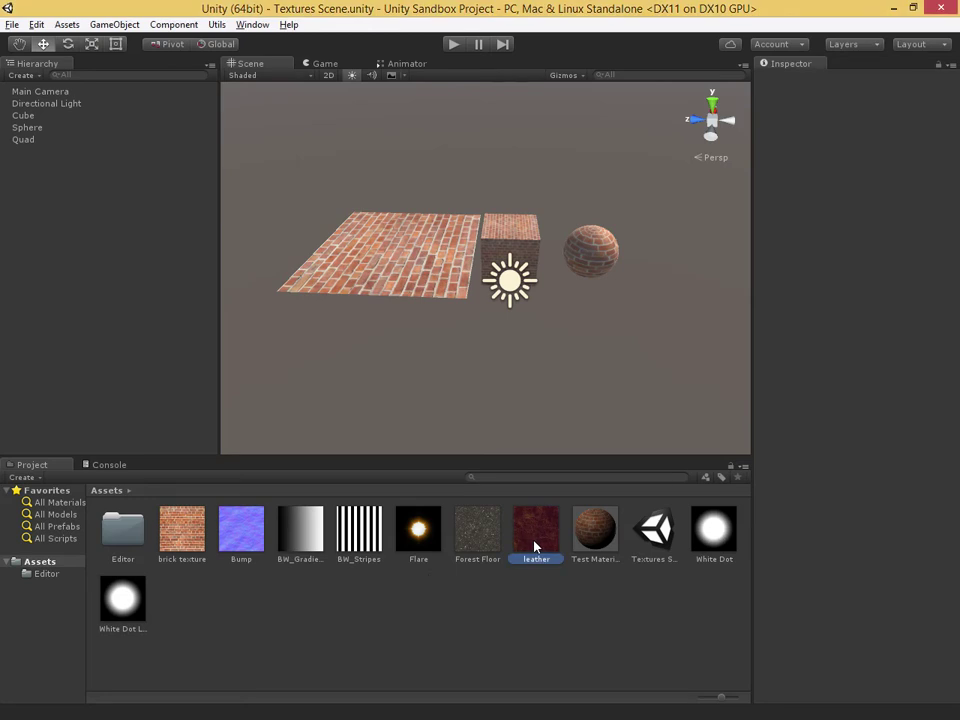
# Step: Examine the leather texture's import settings and the texture types it can be set to
pyautogui.click(535, 546)
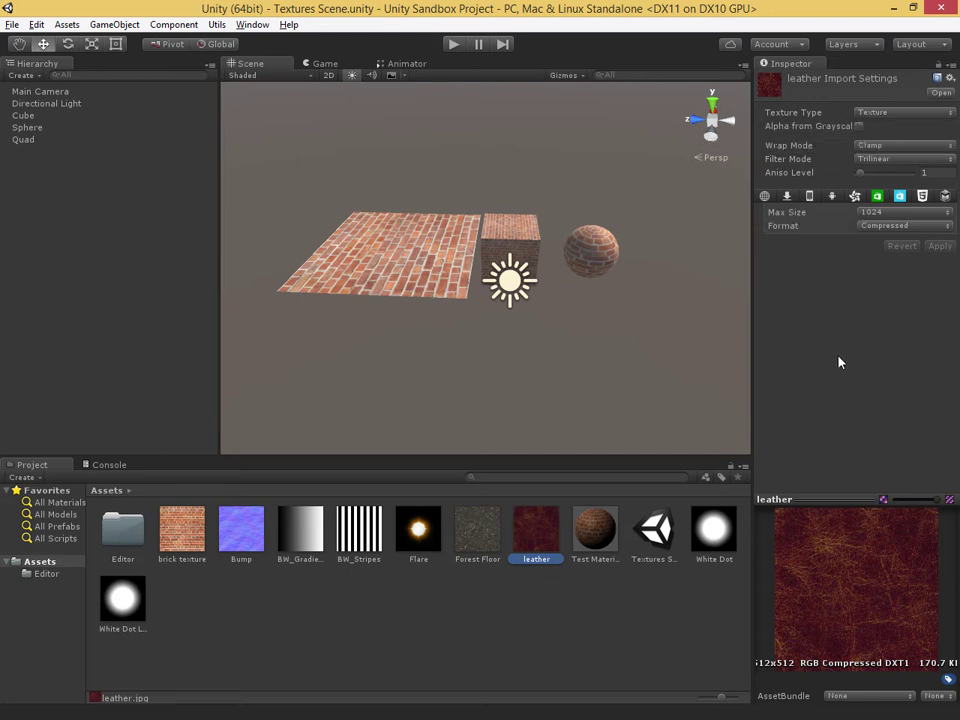
pyautogui.click(872, 113)
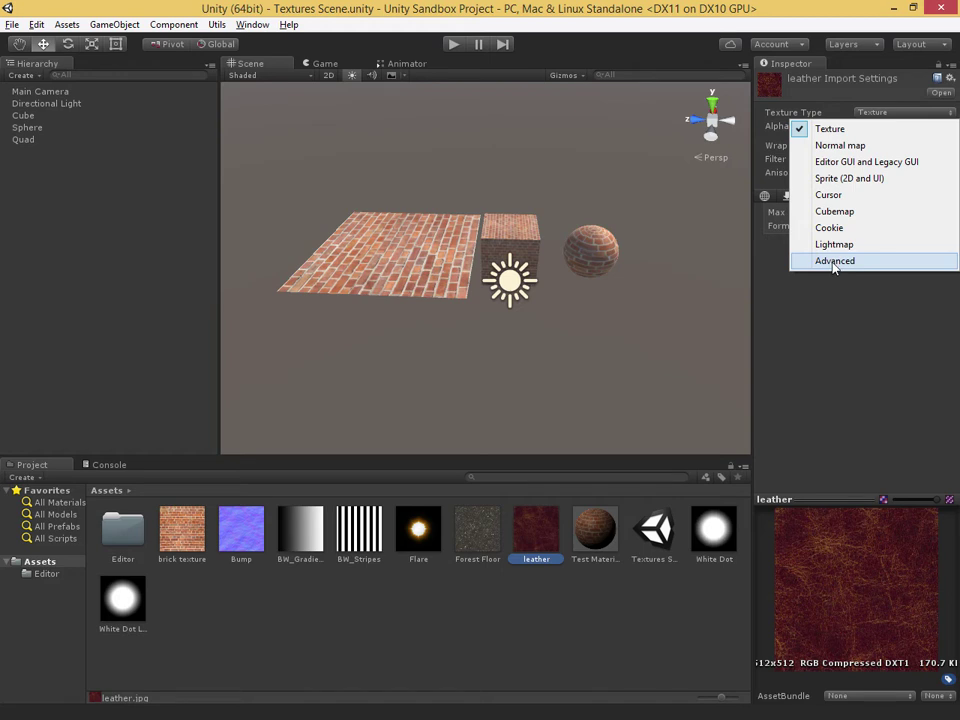
pyautogui.click(822, 304)
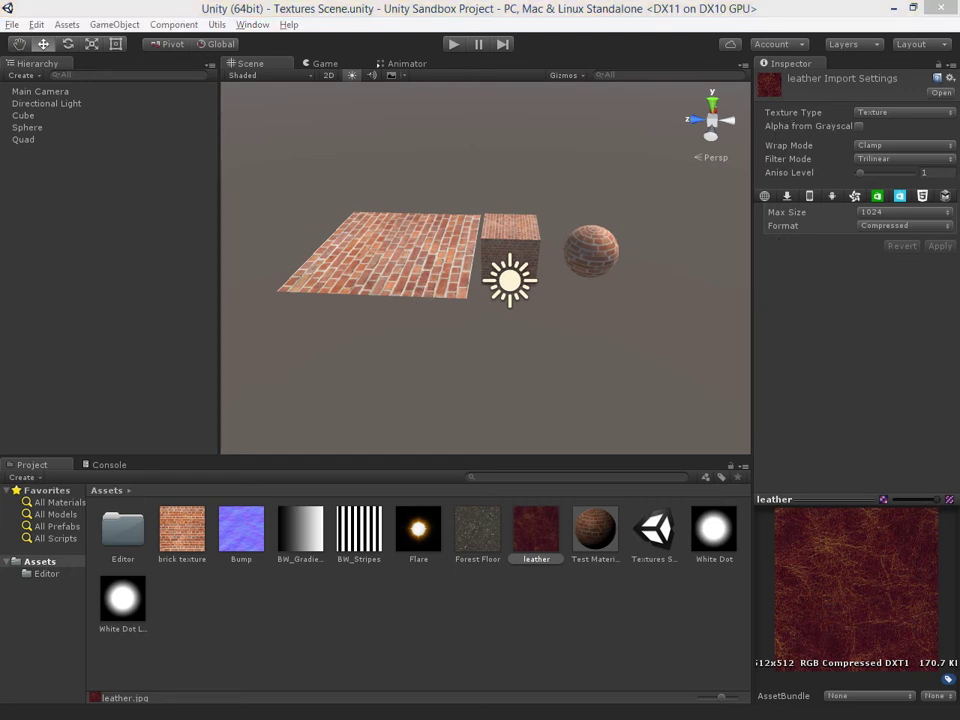
# Step: Assign the leather texture as the Test Material's albedo map, and reopen the leather texture's import settings
pyautogui.click(593, 540)
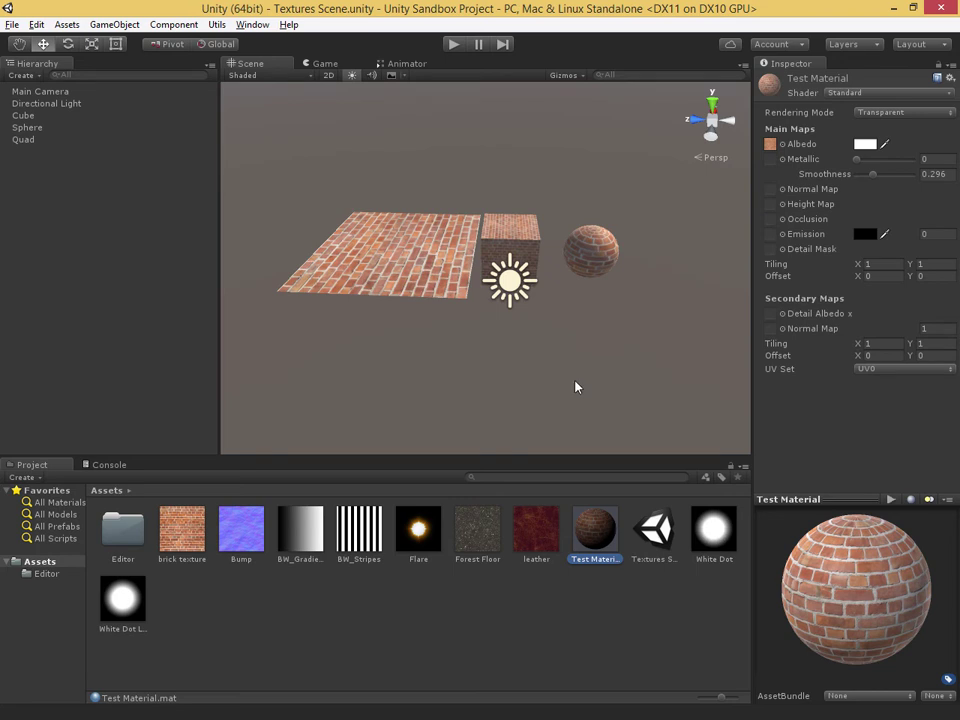
pyautogui.moveTo(540, 535); pyautogui.dragTo(772, 146)
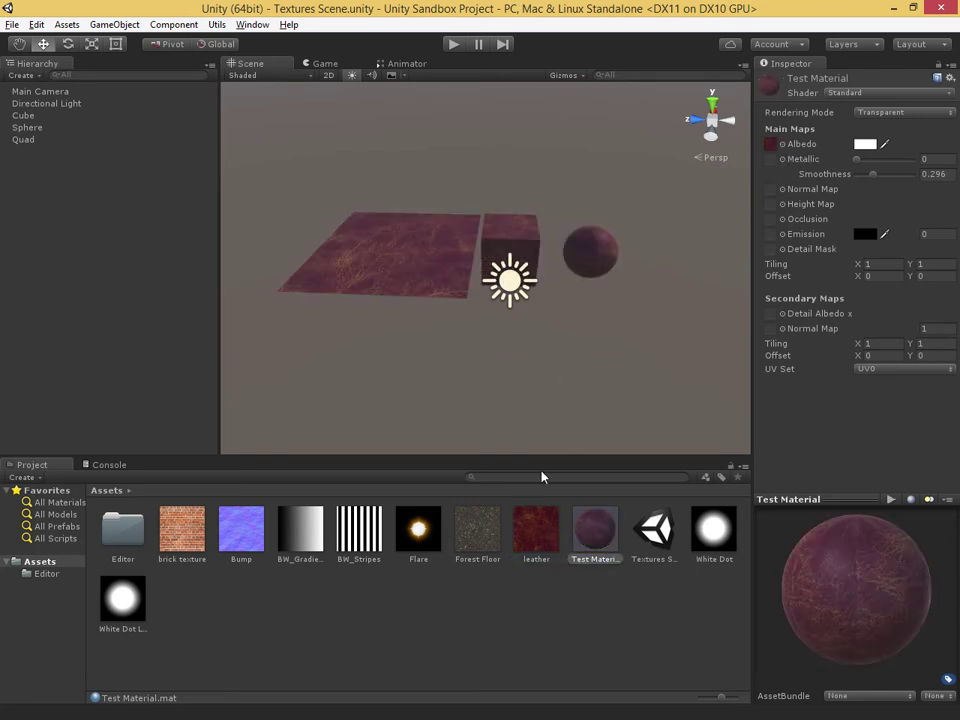
pyautogui.click(539, 540)
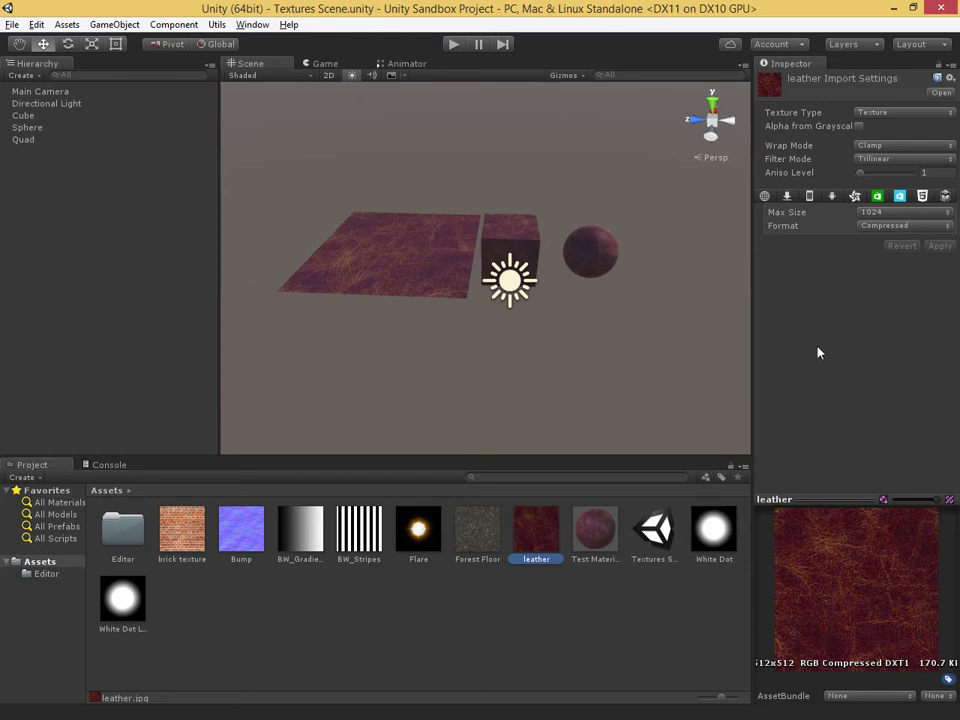
# Step: Widen the Inspector and assign the BW_Stripes texture as the Test Material's albedo map
pyautogui.moveTo(751, 174); pyautogui.dragTo(671, 189)
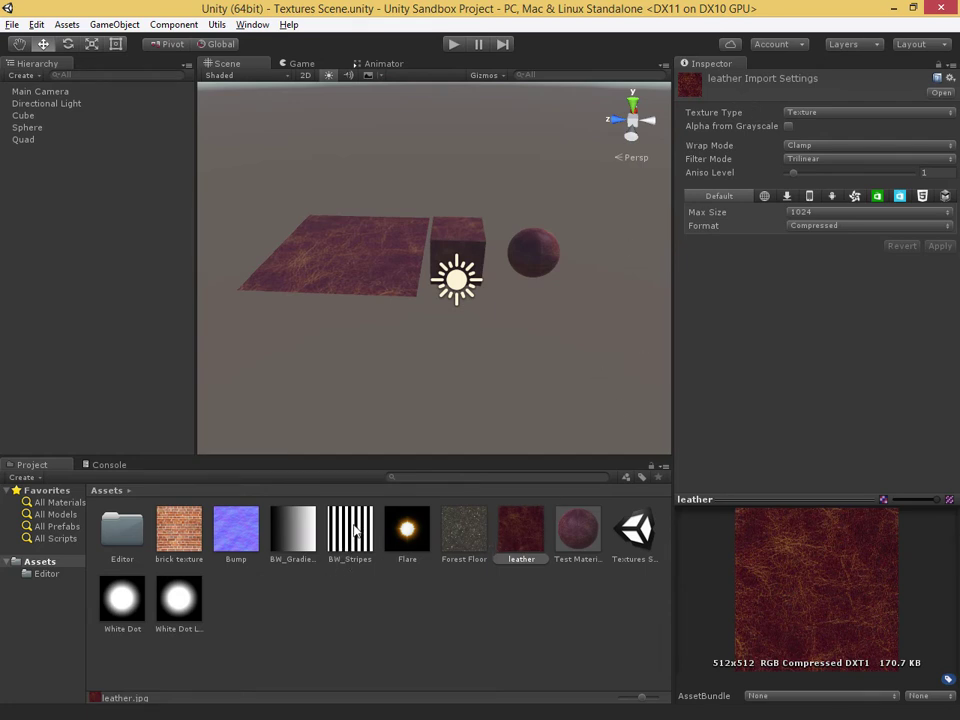
pyautogui.click(571, 535)
pyautogui.click(358, 540)
pyautogui.moveTo(358, 540); pyautogui.dragTo(693, 147)
pyautogui.scroll(5, 401, 377)
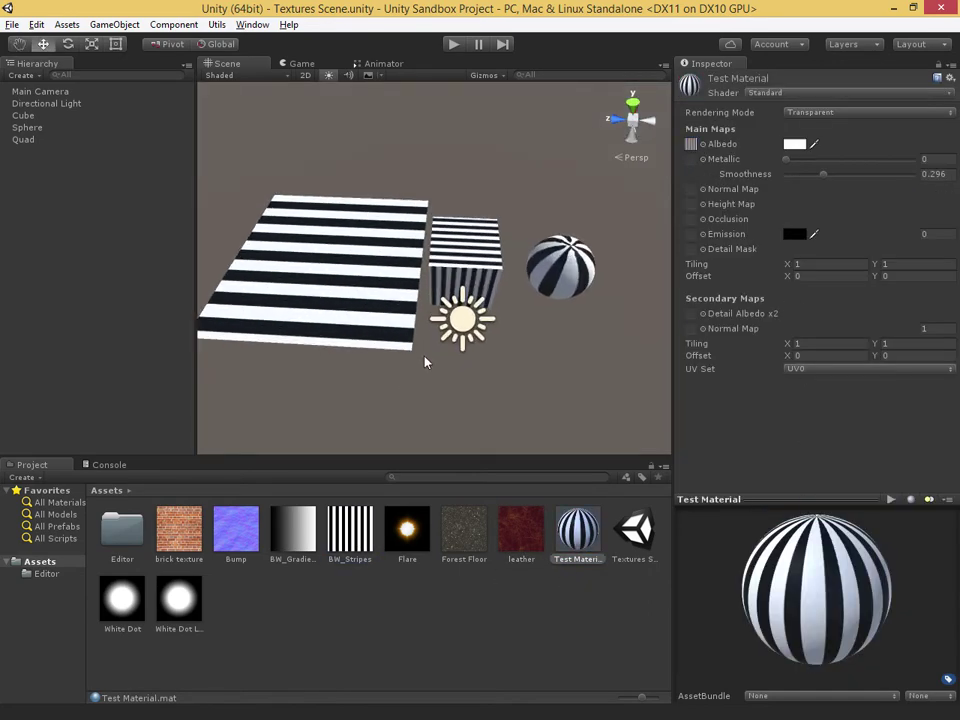
# Step: Enable Alpha from Grayscale on the BW_Stripes texture, apply it, and examine the transparency on the scene objects
pyautogui.click(350, 530)
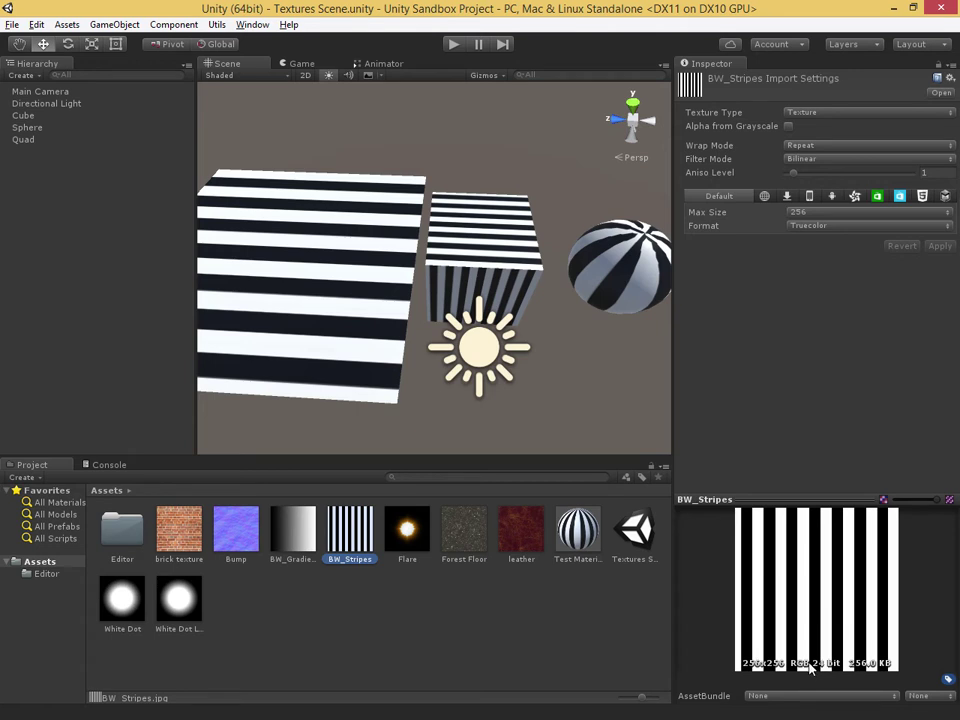
pyautogui.click(789, 127)
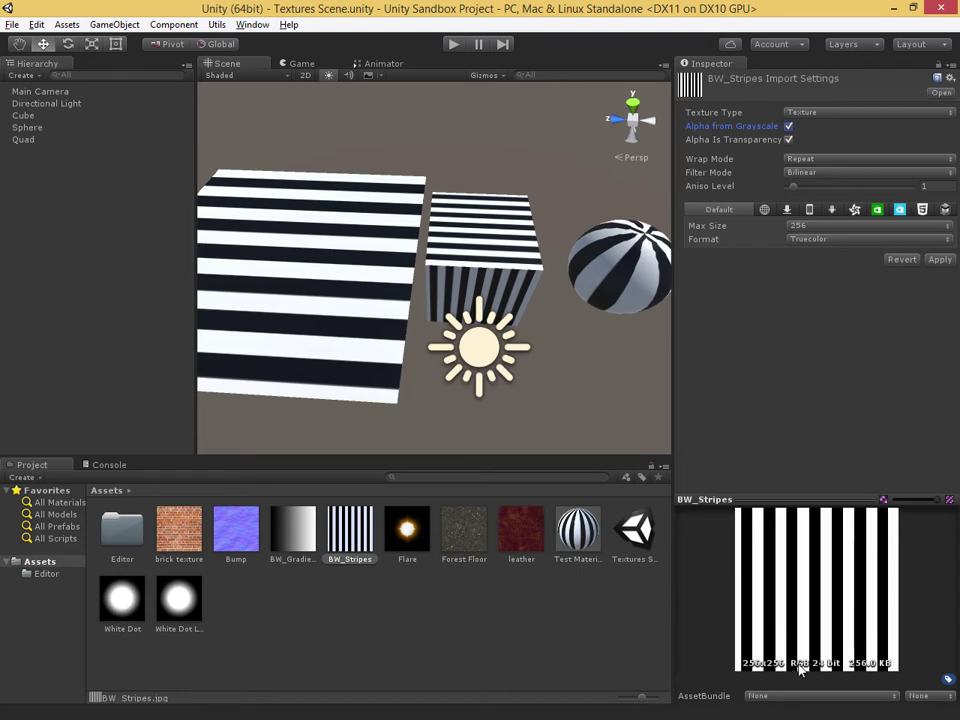
pyautogui.click(940, 259)
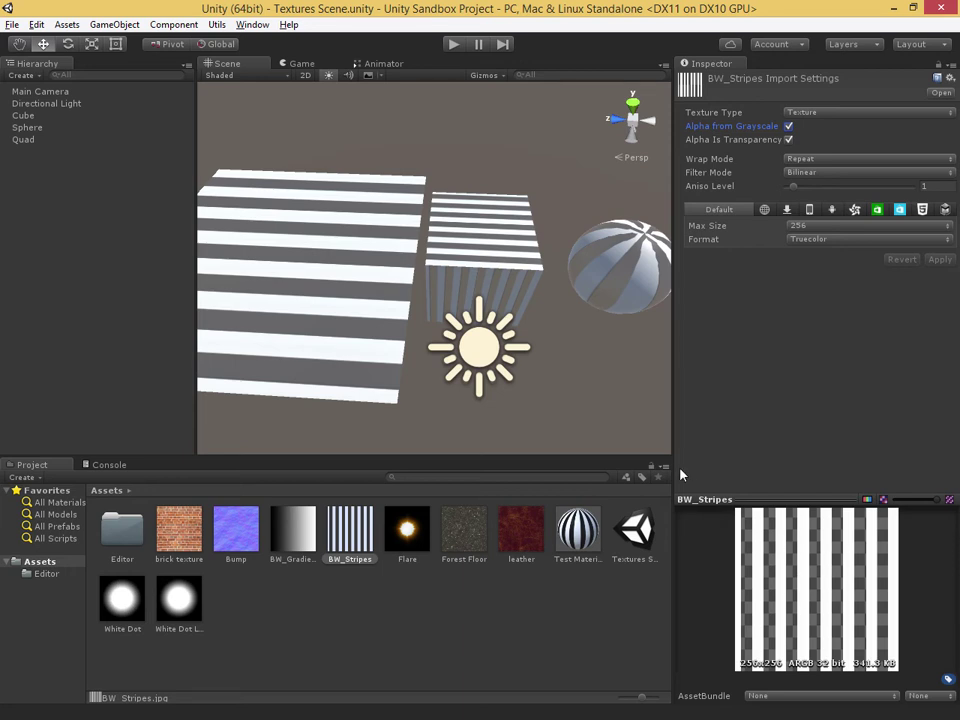
pyautogui.keyDown('alt'); pyautogui.moveTo(356, 328); pyautogui.dragTo(444, 173); pyautogui.keyUp('alt')
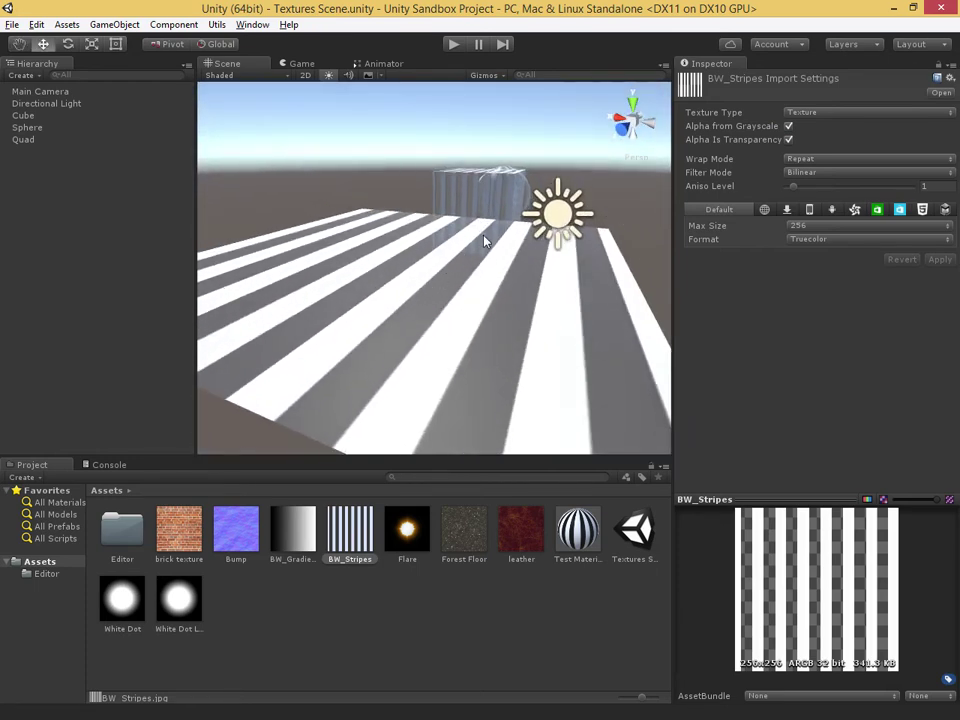
pyautogui.keyDown('alt'); pyautogui.moveTo(448, 304); pyautogui.dragTo(463, 272); pyautogui.keyUp('alt')
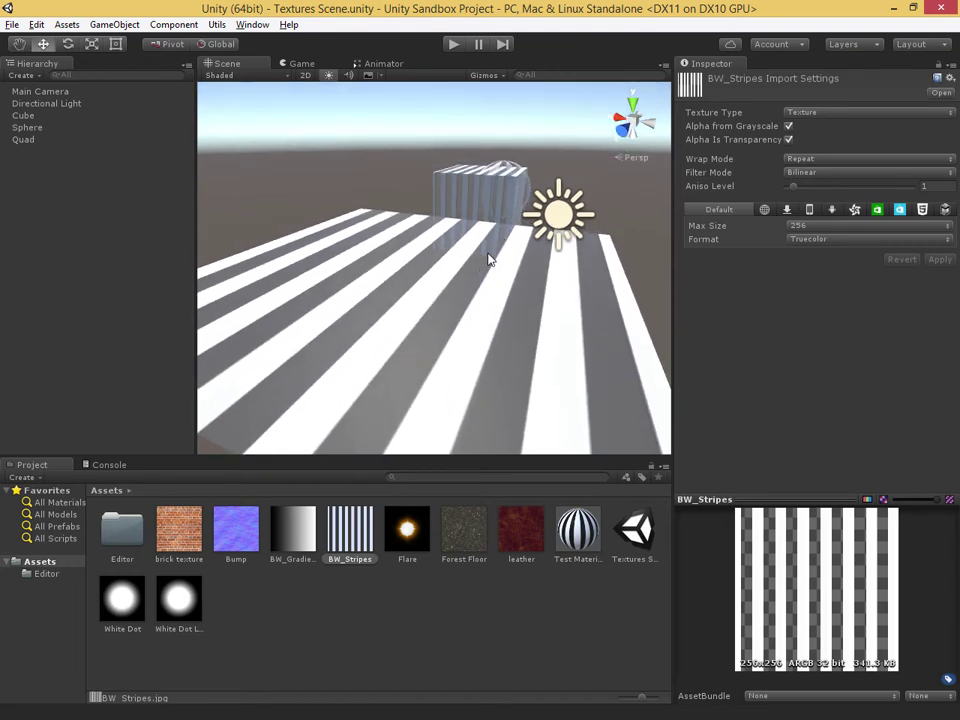
pyautogui.keyDown('alt'); pyautogui.moveTo(483, 270); pyautogui.dragTo(551, 268); pyautogui.keyUp('alt')
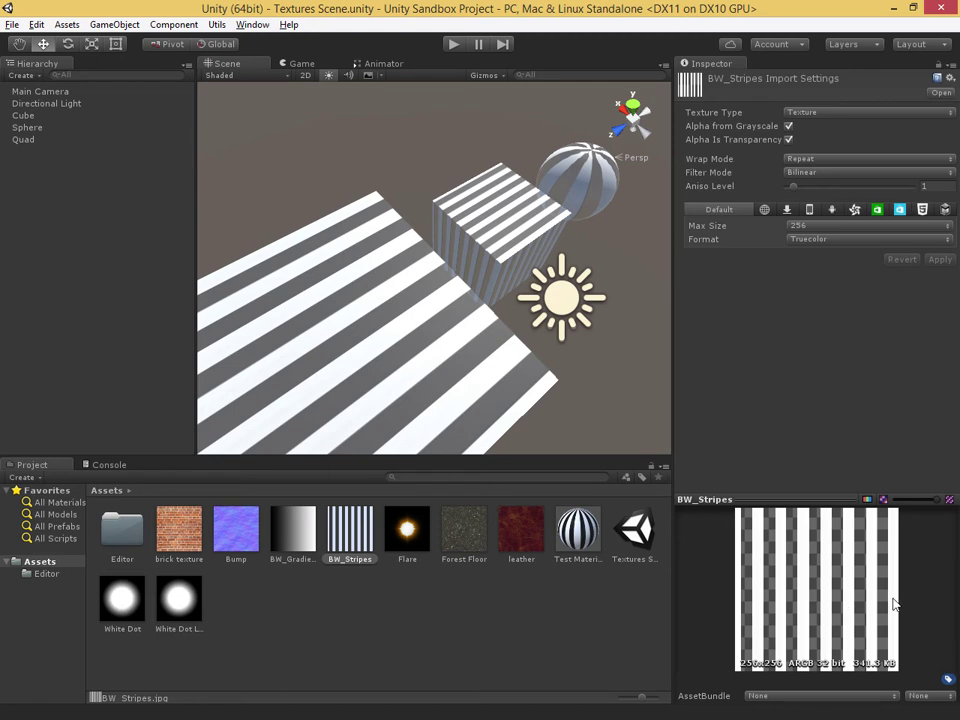
# Step: Preview the alpha channel of BW_Stripes, and disable and apply its Alpha from Grayscale setting
pyautogui.click(867, 500)
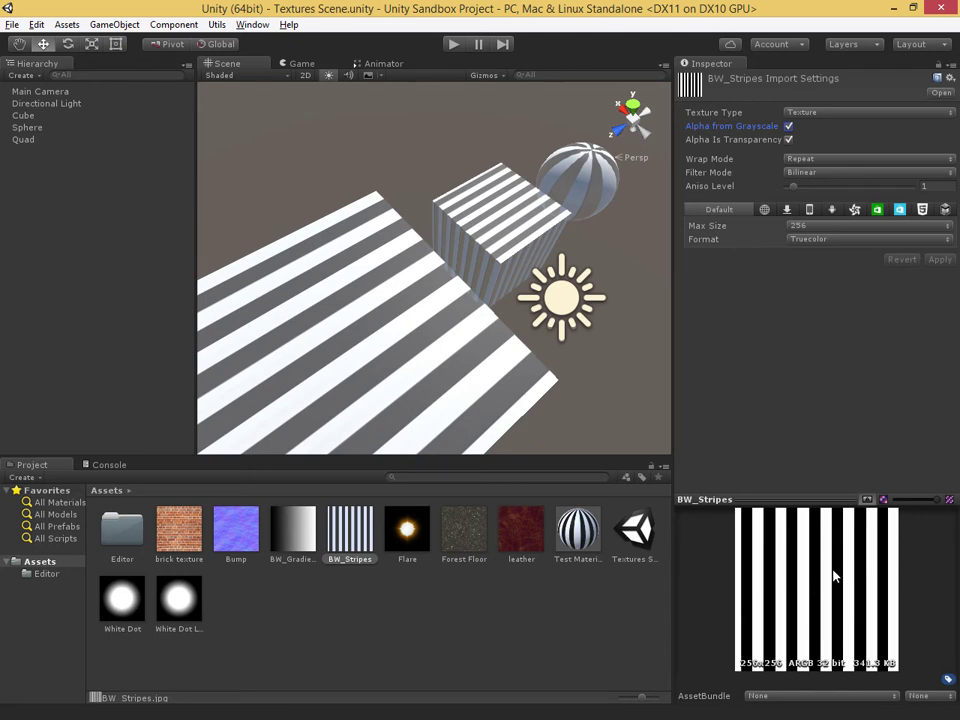
pyautogui.click(788, 126)
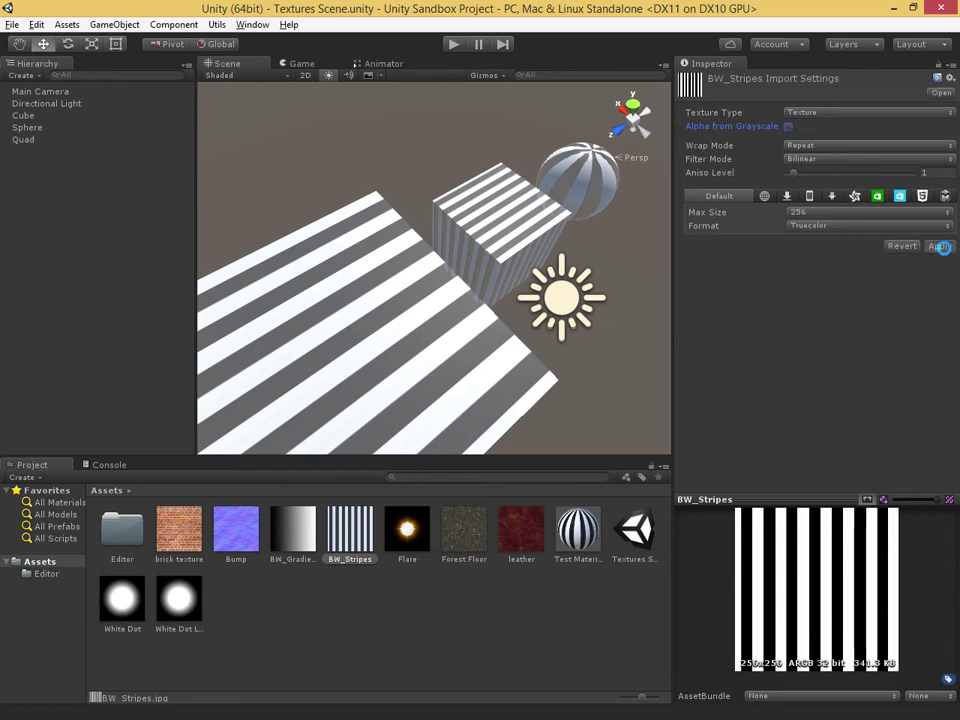
pyautogui.click(940, 246)
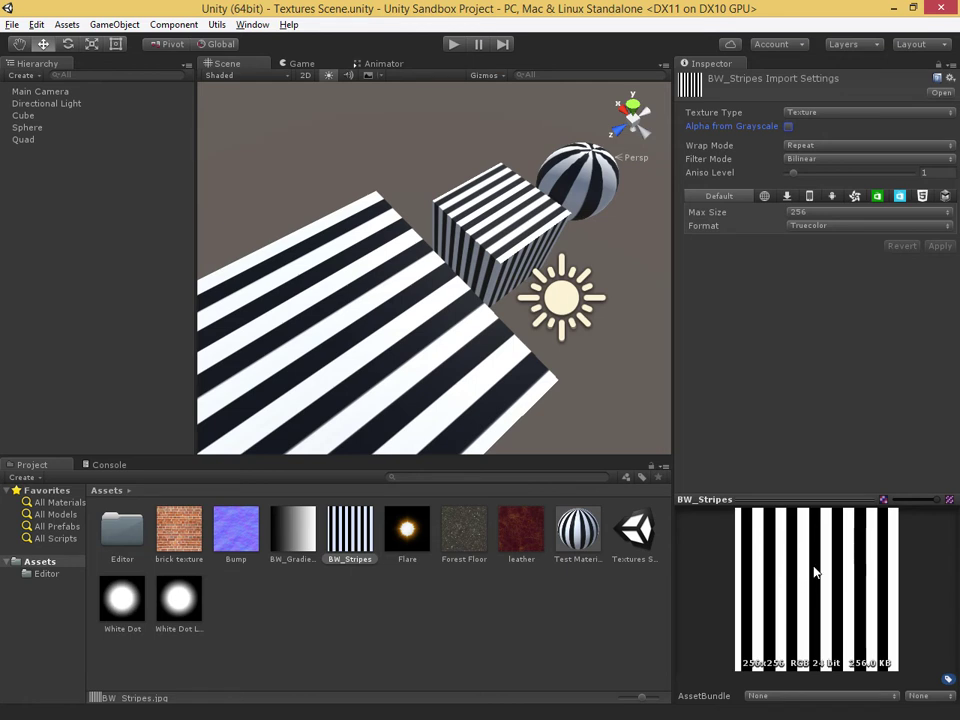
# Step: Disable Alpha from Grayscale on the Forest Floor texture, apply it, and enlarge the texture preview
pyautogui.click(468, 537)
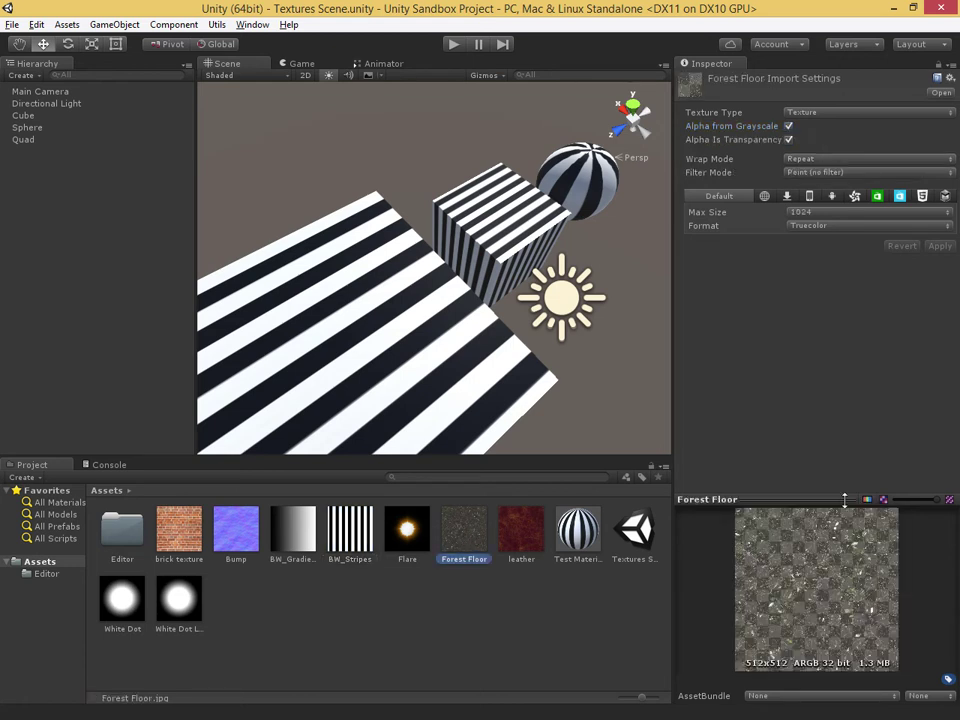
pyautogui.click(789, 127)
pyautogui.click(940, 232)
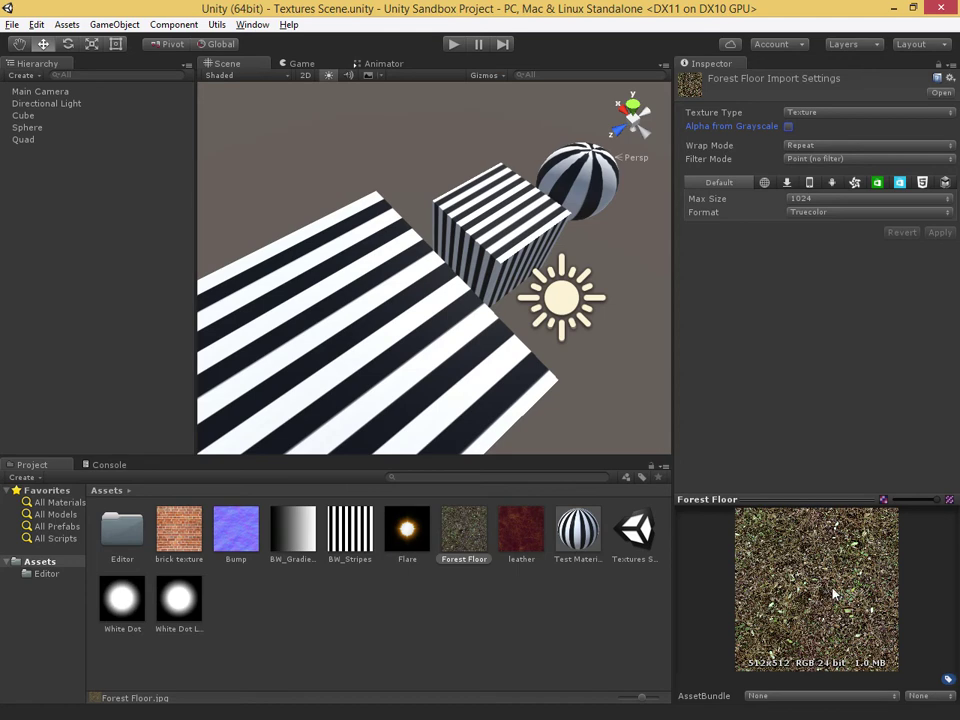
pyautogui.moveTo(812, 496); pyautogui.dragTo(816, 357)
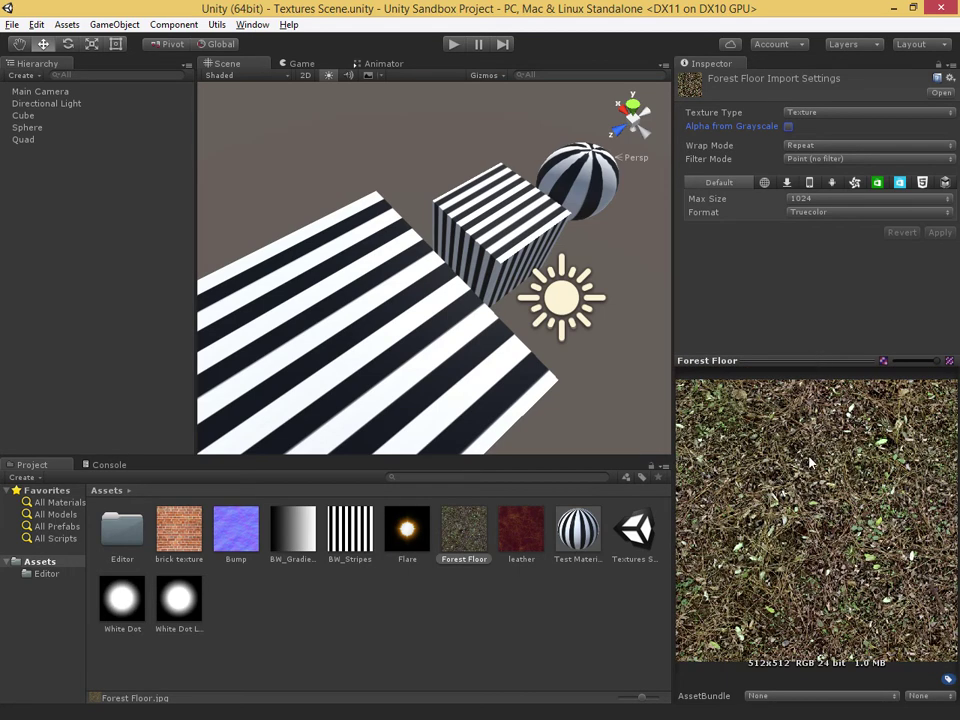
# Step: Enable Alpha from Grayscale on the Forest Floor texture, apply it, and switch its preview to color
pyautogui.click(788, 127)
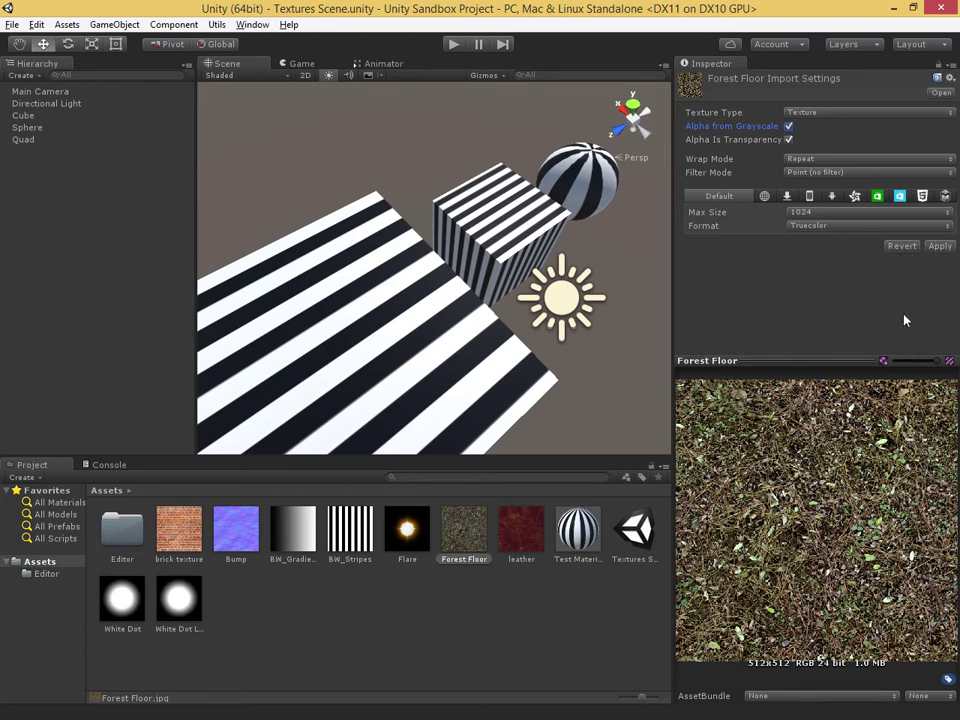
pyautogui.click(938, 247)
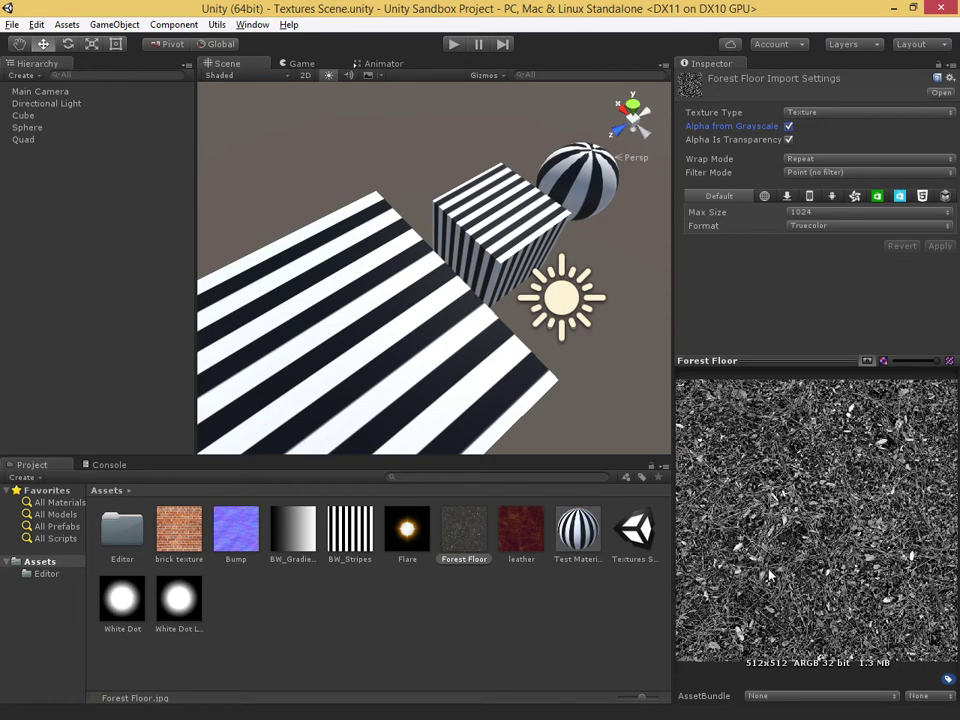
pyautogui.click(868, 362)
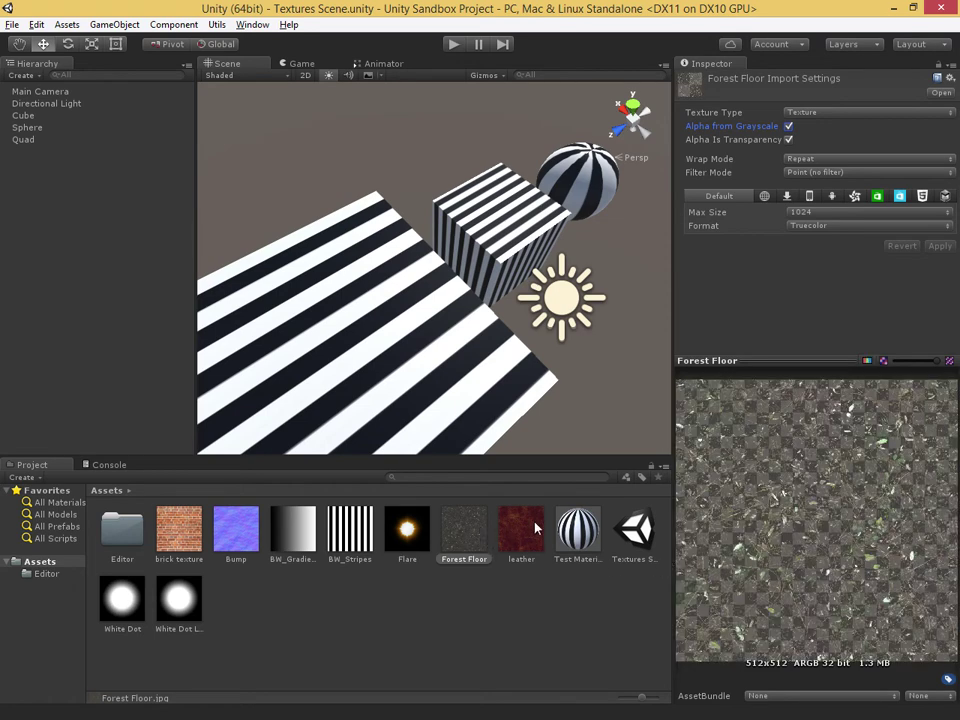
# Step: Assign the Forest Floor texture as the Test Material's albedo map and examine the see-through result on the objects
pyautogui.click(578, 530)
pyautogui.scroll(-1, 760, 150)
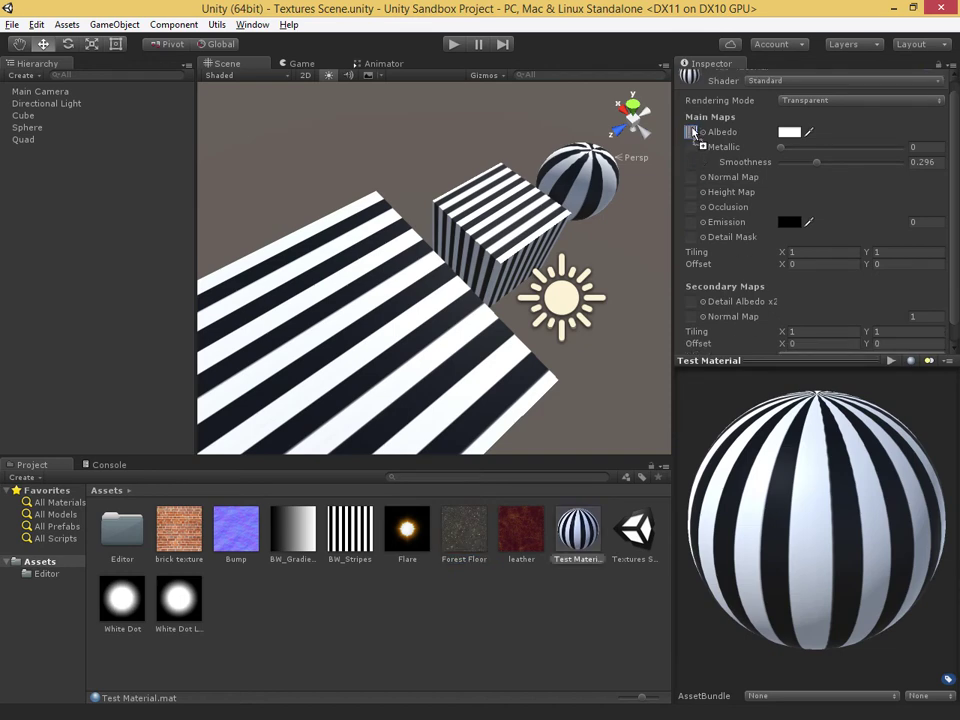
pyautogui.moveTo(693, 133); pyautogui.dragTo(694, 133)
pyautogui.keyDown('alt'); pyautogui.moveTo(505, 295); pyautogui.dragTo(552, 235); pyautogui.keyUp('alt')
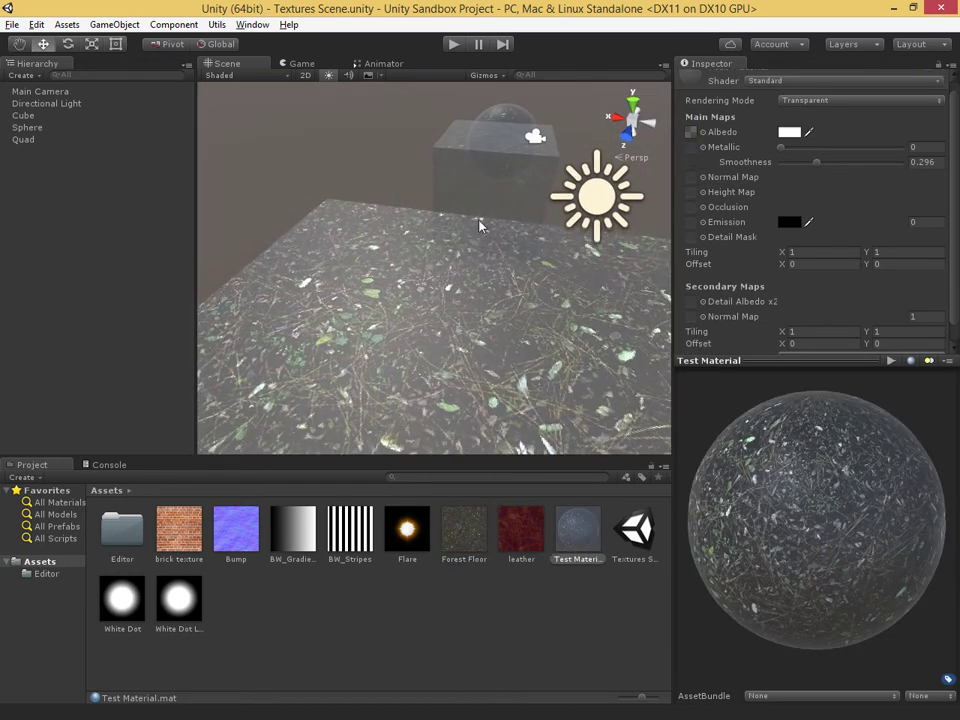
pyautogui.keyDown('alt'); pyautogui.moveTo(508, 385); pyautogui.dragTo(571, 440); pyautogui.keyUp('alt')
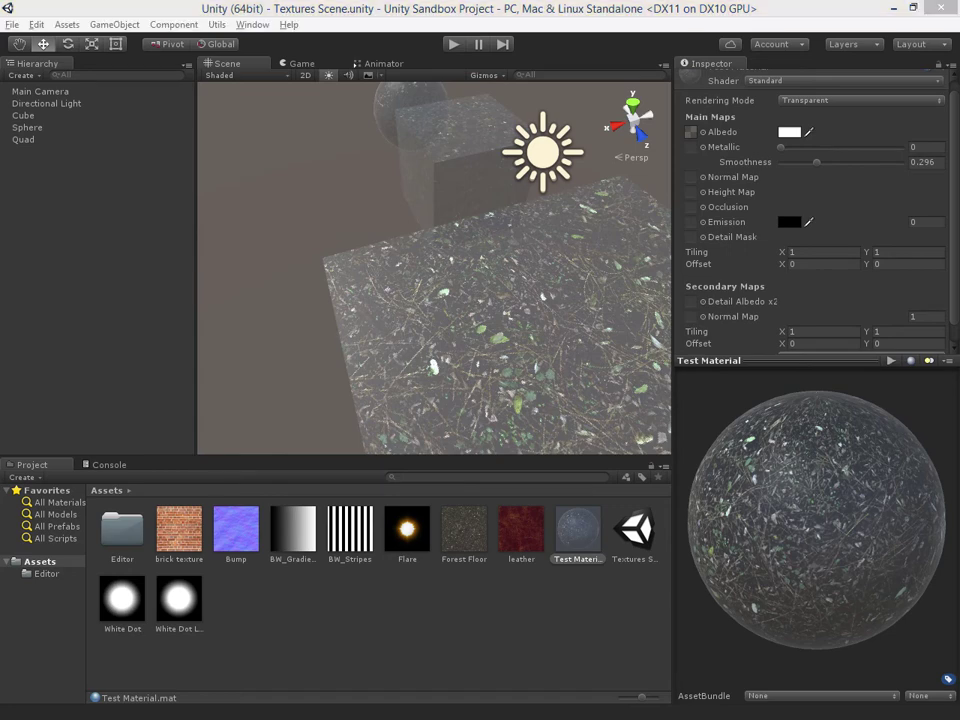
# Step: Replace the Test Material's albedo map with the leather texture
pyautogui.click(507, 524)
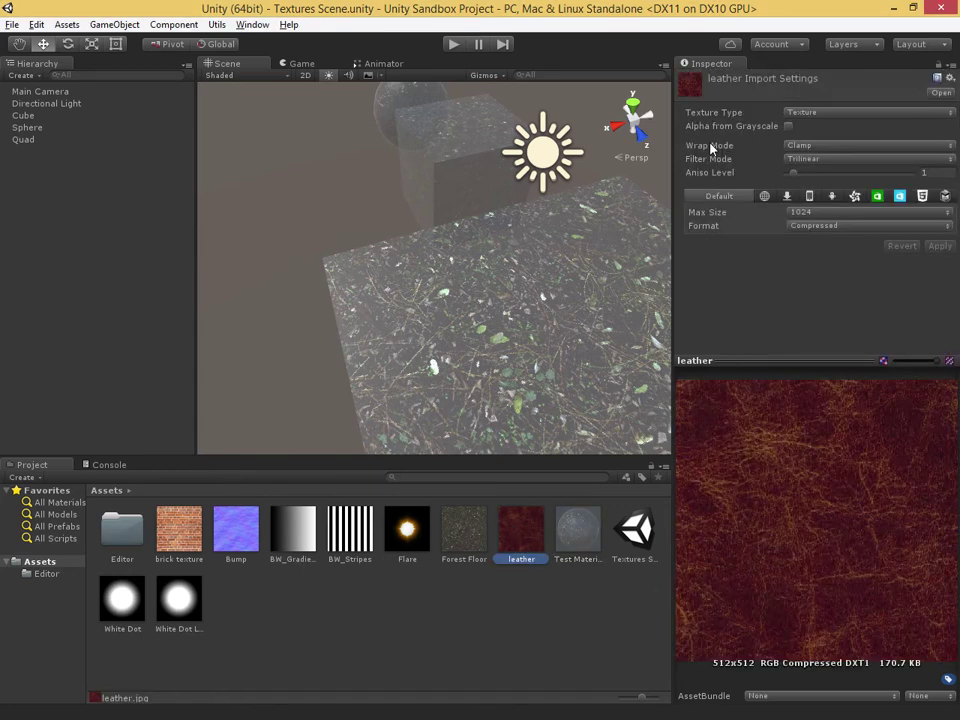
pyautogui.click(578, 540)
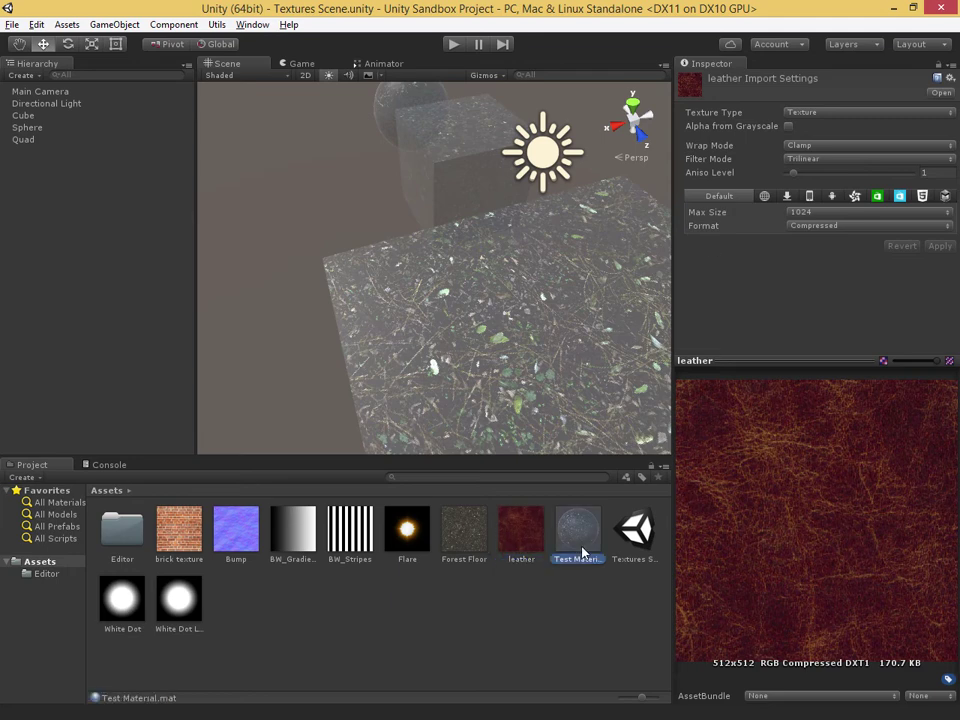
pyautogui.moveTo(521, 532); pyautogui.dragTo(693, 146)
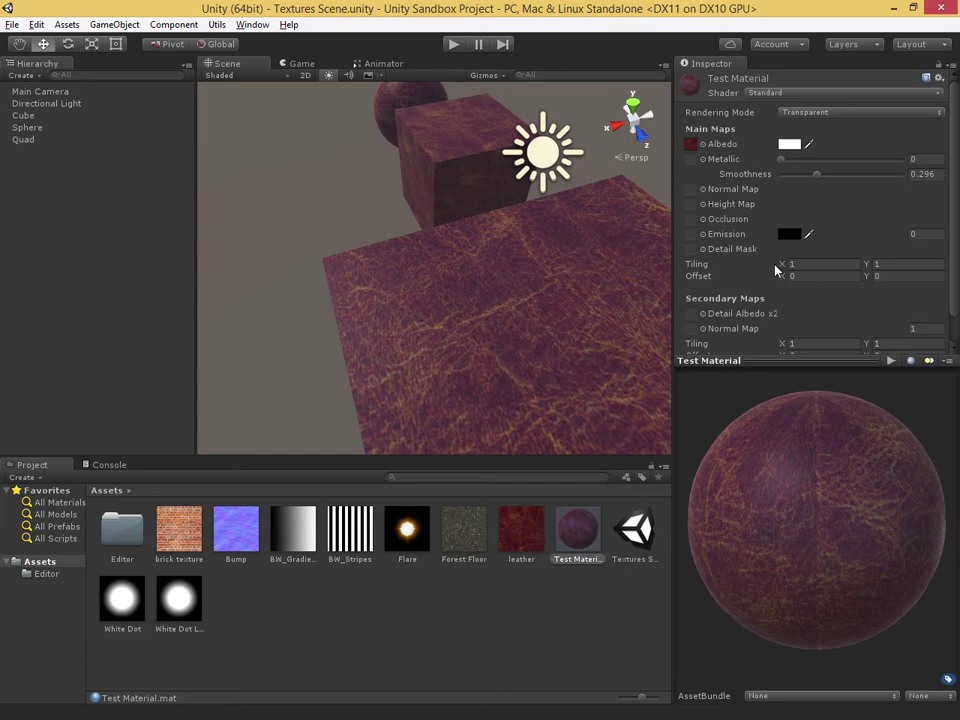
# Step: Set the Test Material's main maps tiling X to 1.1 while viewing the edge of the leather quad
pyautogui.keyDown('alt'); pyautogui.moveTo(501, 349); pyautogui.dragTo(624, 310); pyautogui.keyUp('alt')
pyautogui.moveTo(624, 310); pyautogui.dragTo(529, 306, button='middle')
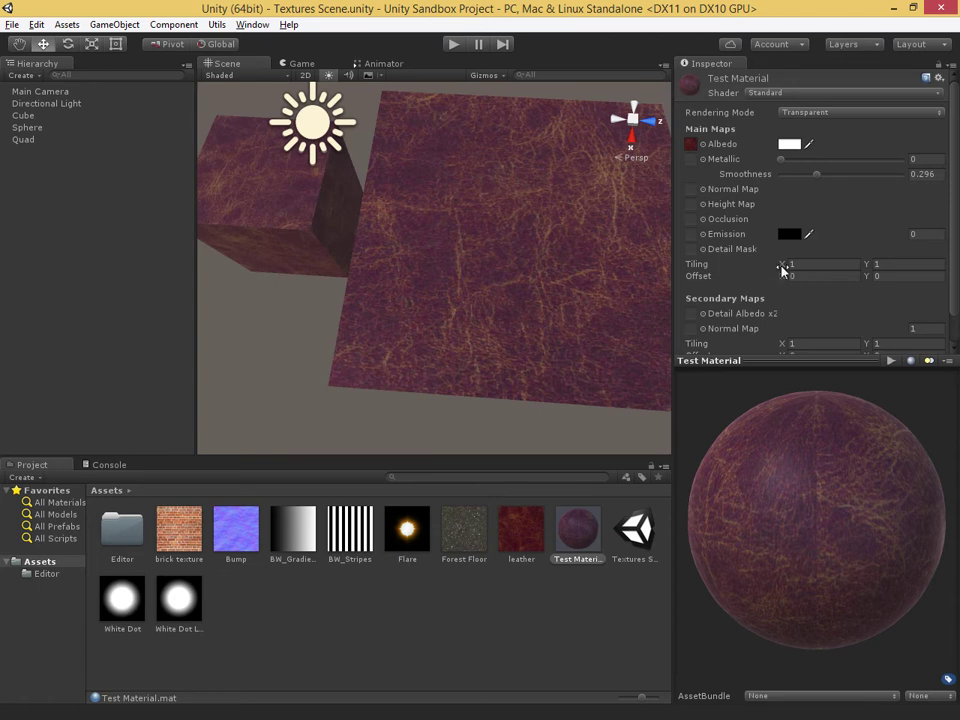
pyautogui.moveTo(783, 268)
pyautogui.mouseDown()
pyautogui.moveTo(795, 270)
pyautogui.moveTo(787, 272)
pyautogui.mouseUp()
# Step: Set the leather texture's Wrap Mode to Repeat and apply the import settings
pyautogui.click(541, 514)
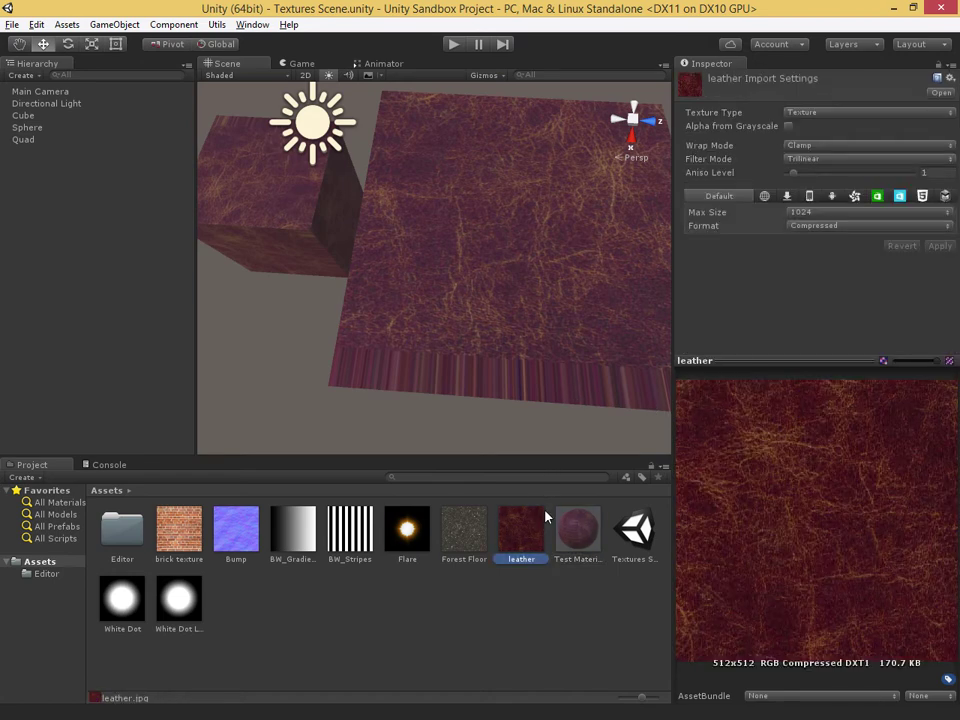
pyautogui.click(805, 147)
pyautogui.click(826, 161)
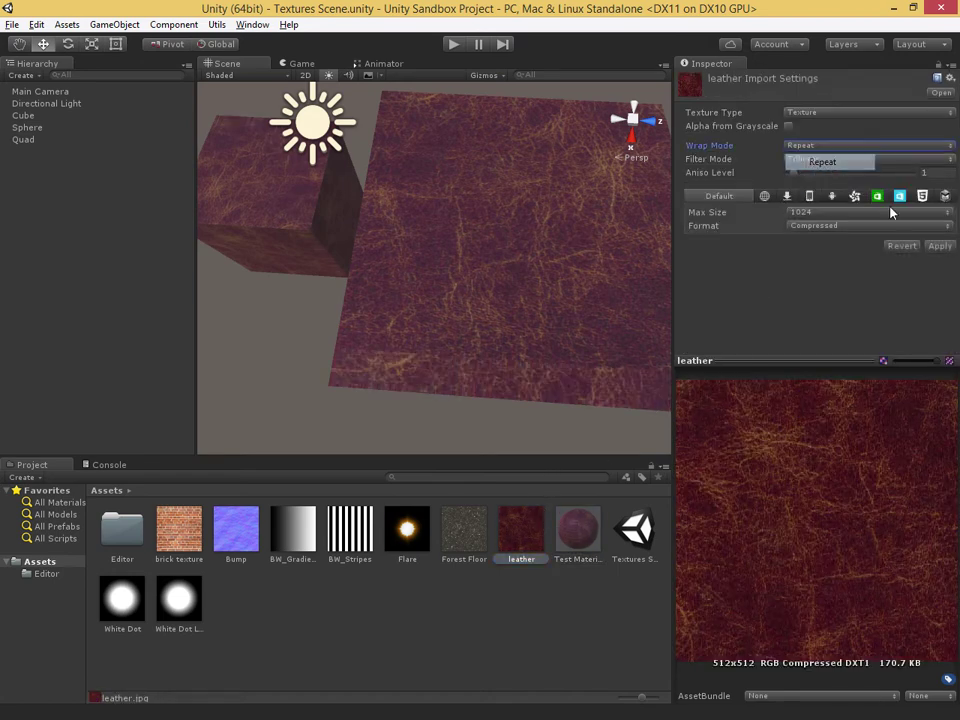
pyautogui.click(936, 247)
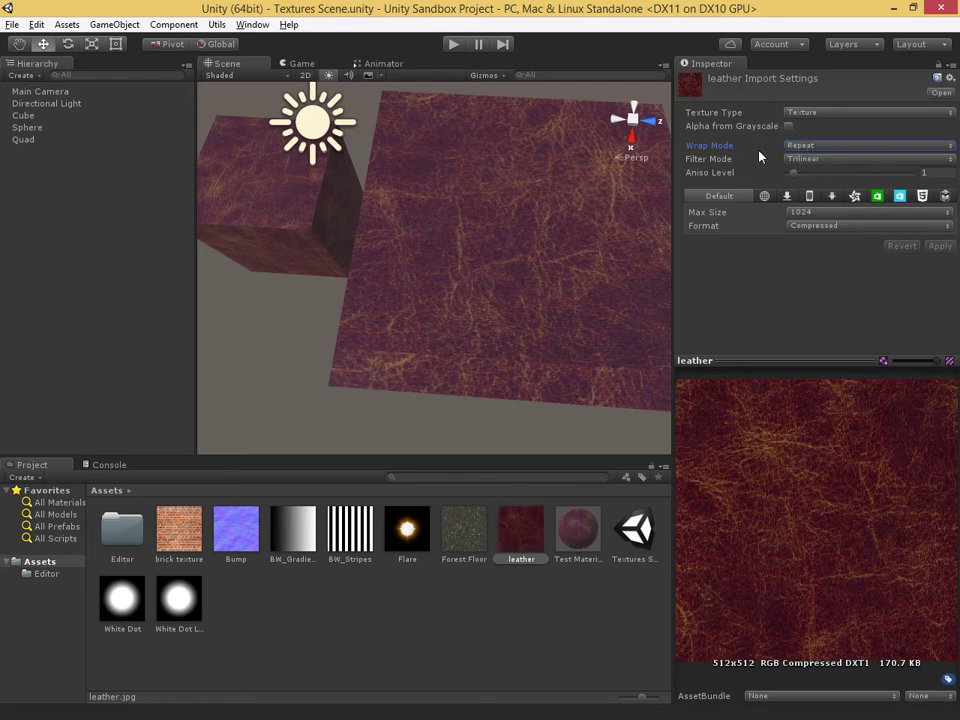
# Step: Increase the Test Material's main maps tiling X to 1.73
pyautogui.click(595, 535)
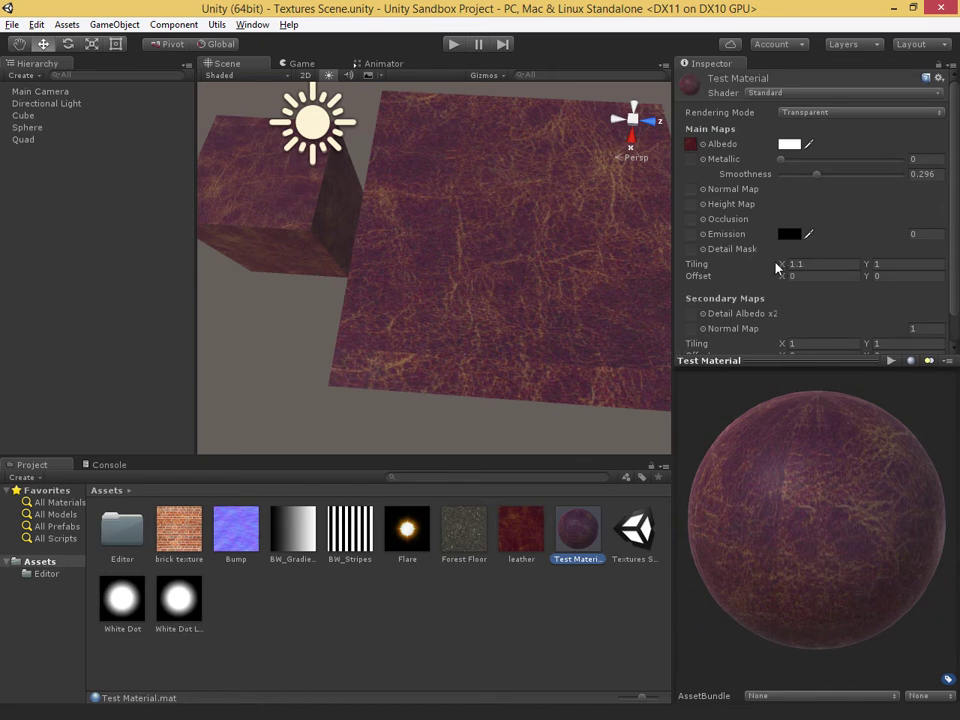
pyautogui.moveTo(780, 265); pyautogui.dragTo(806, 262)
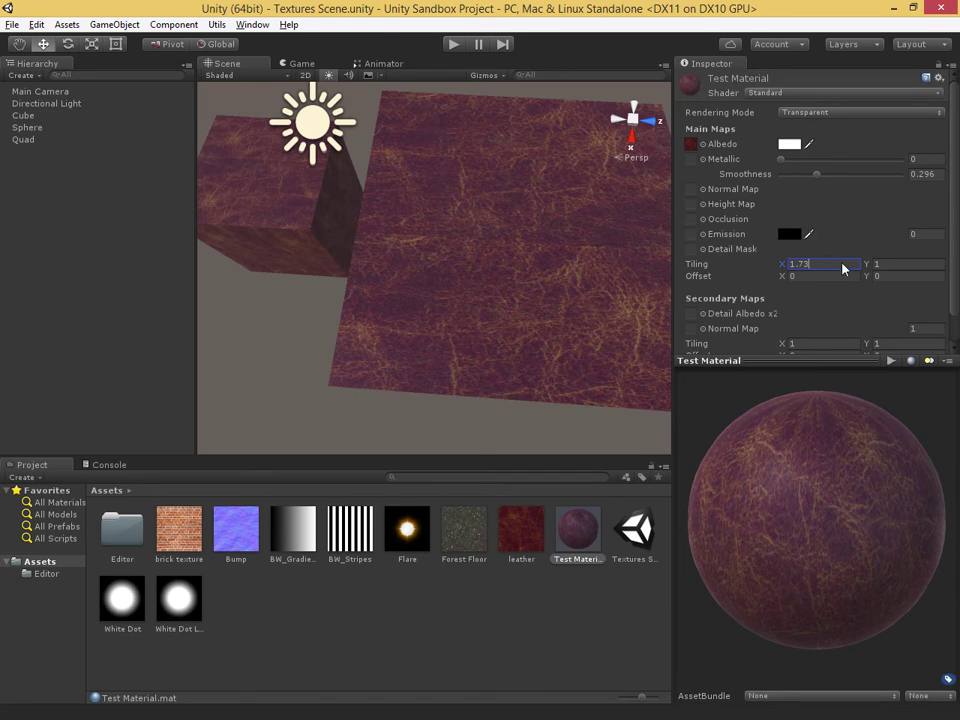
# Step: Set the Test Material's main maps tiling to 2 in both X and Y, and view the leather quad
pyautogui.write('2')
pyautogui.click(906, 264)
pyautogui.write('2')
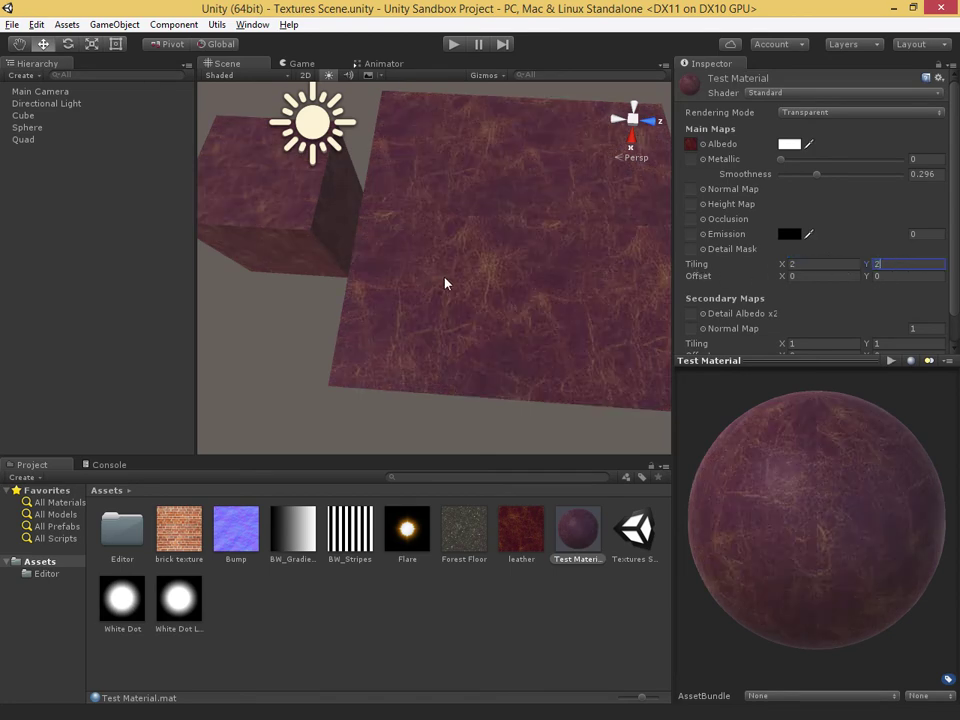
pyautogui.keyDown('alt'); pyautogui.moveTo(570, 343); pyautogui.dragTo(289, 339); pyautogui.keyUp('alt')
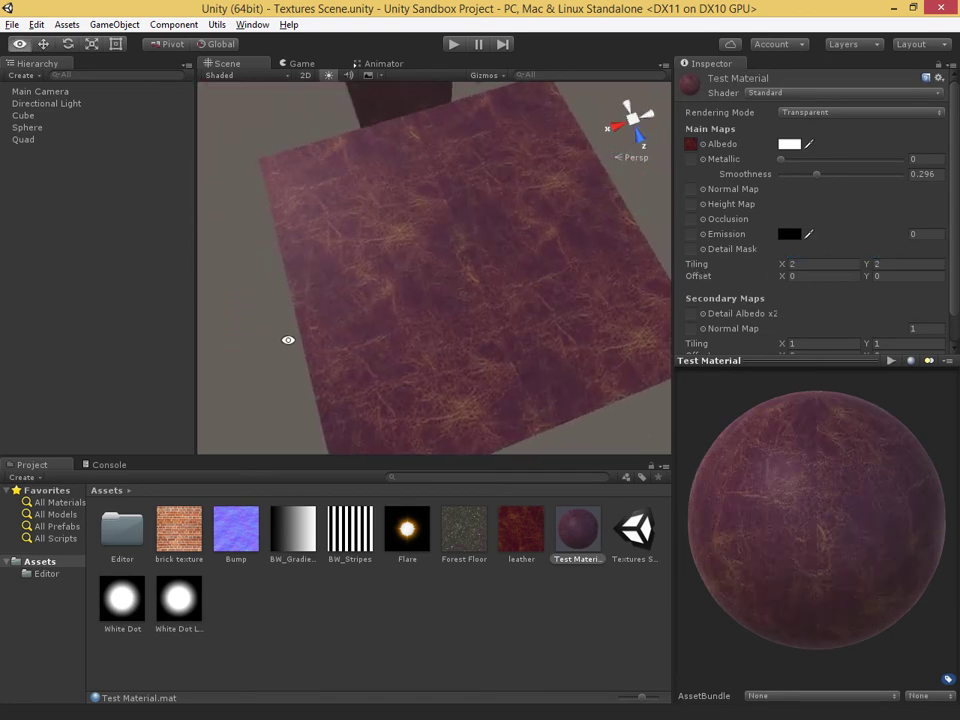
pyautogui.keyDown('alt'); pyautogui.moveTo(561, 411); pyautogui.dragTo(503, 358); pyautogui.keyUp('alt')
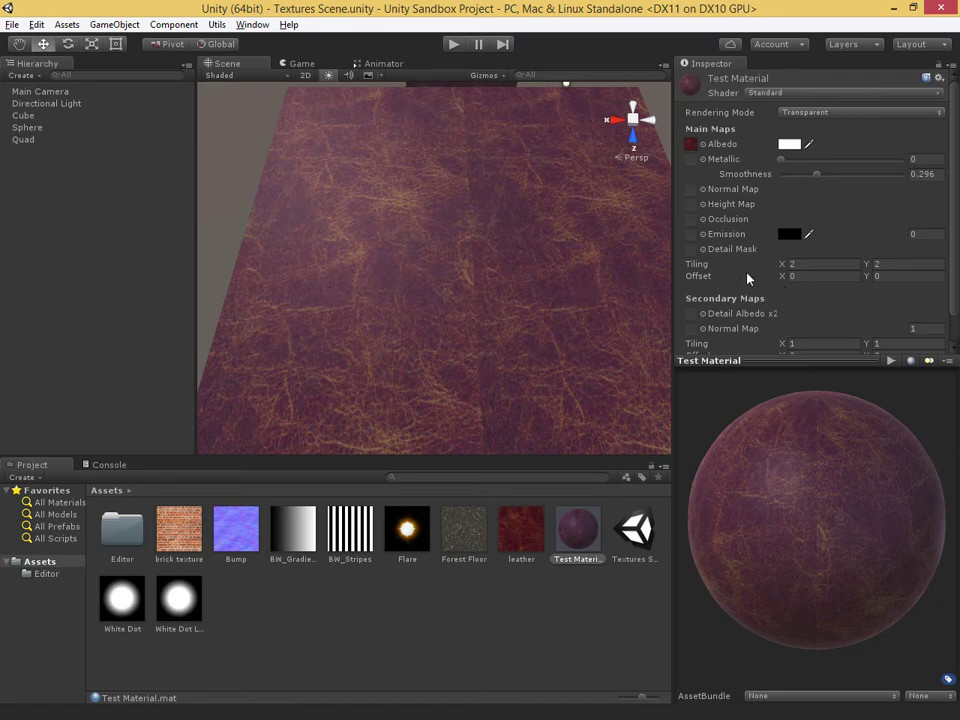
# Step: Change the leather texture's Wrap Mode to Clamp in its import settings
pyautogui.scroll(-5, 480, 265)
pyautogui.click(530, 532)
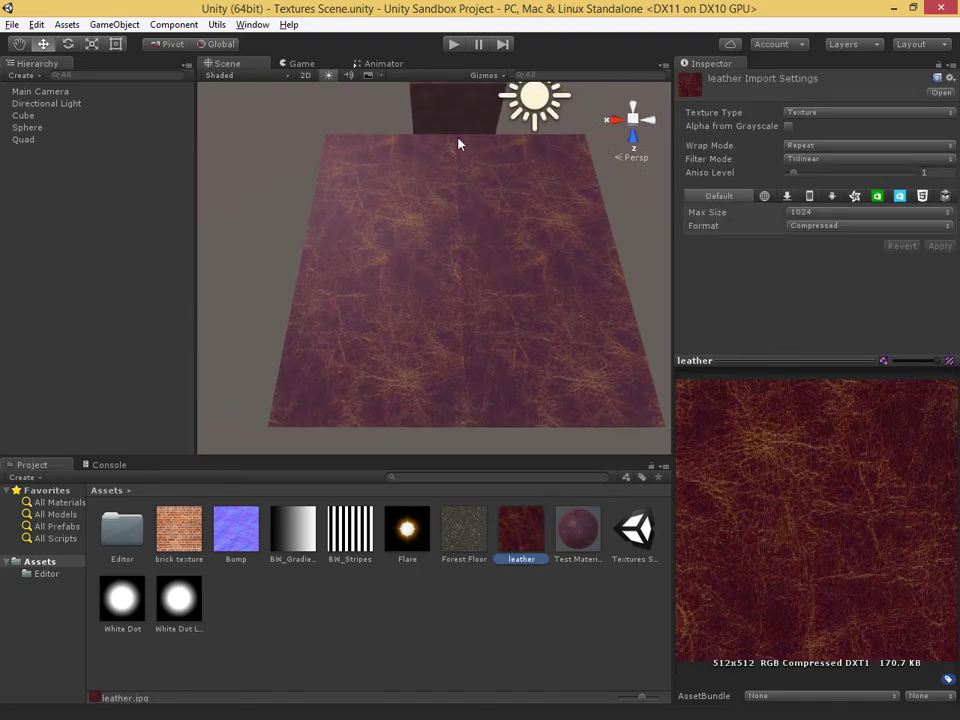
pyautogui.click(800, 148)
pyautogui.click(824, 179)
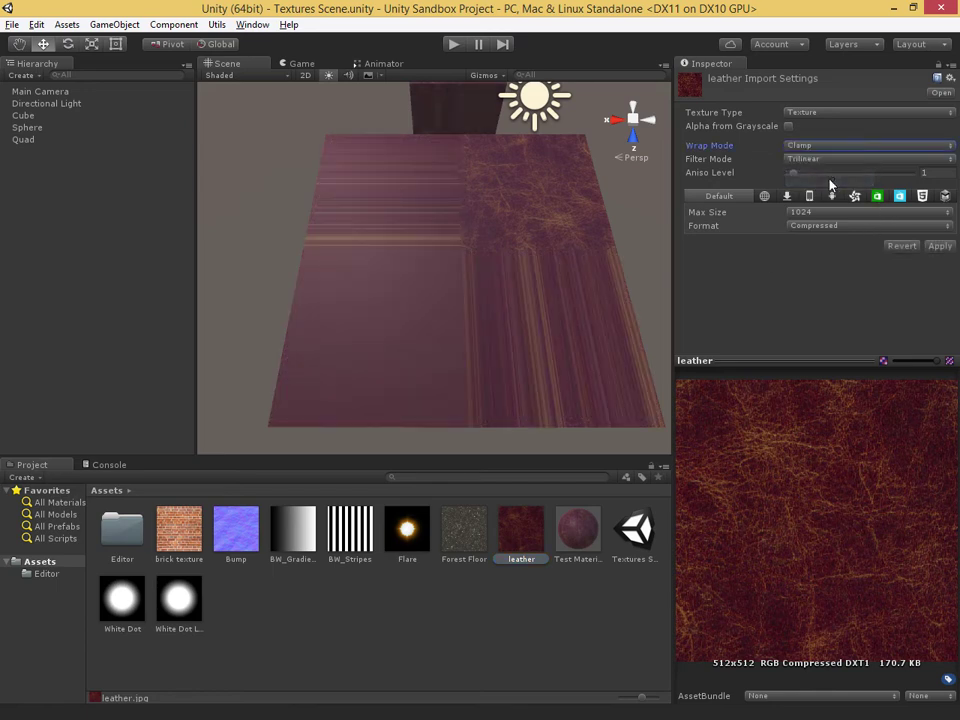
# Step: Examine the clamped leather texture on the quad, from overall and close to the borders where its edge pixels stretch
pyautogui.keyDown('alt'); pyautogui.moveTo(412, 292); pyautogui.dragTo(602, 390); pyautogui.keyUp('alt')
pyautogui.scroll(5, 581, 354)
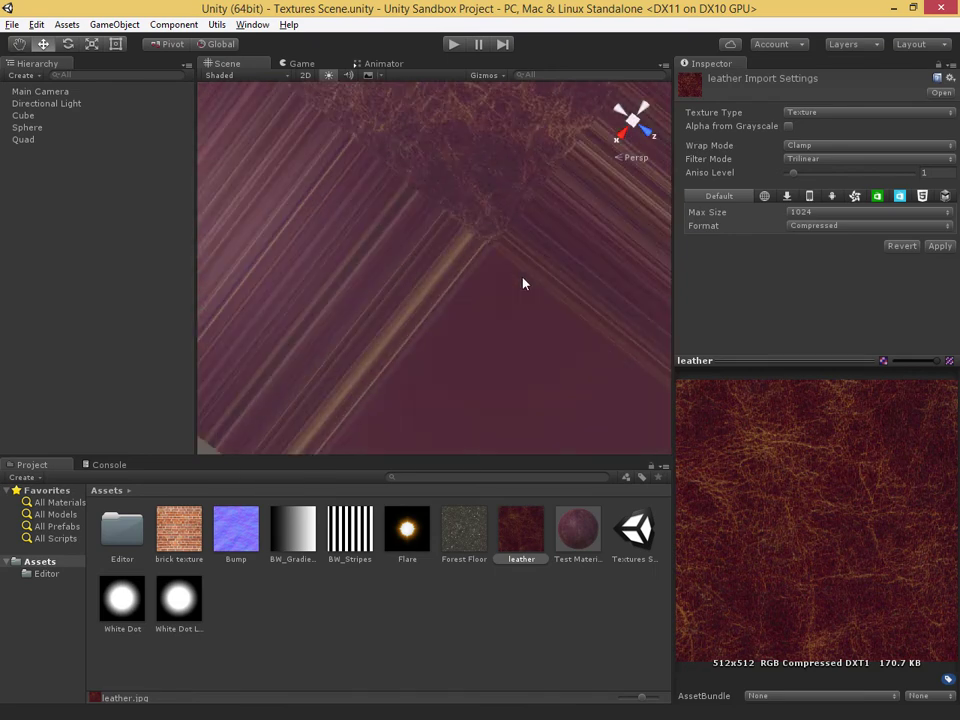
pyautogui.keyDown('alt'); pyautogui.moveTo(544, 304); pyautogui.dragTo(474, 223); pyautogui.keyUp('alt')
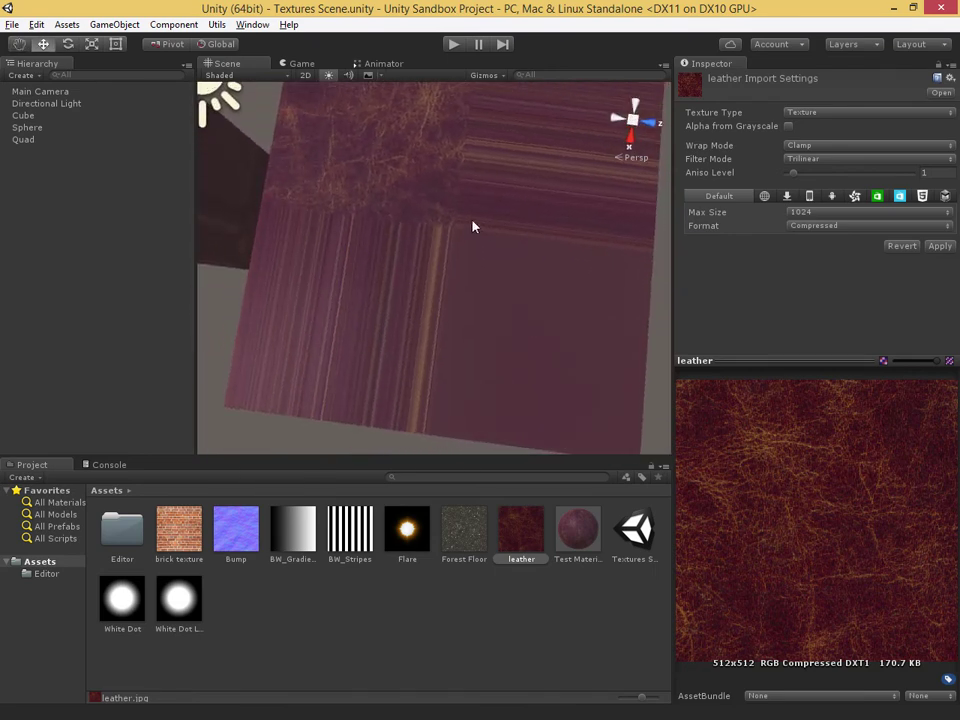
pyautogui.moveTo(474, 223); pyautogui.dragTo(437, 298, button='middle')
pyautogui.scroll(2, 445, 305)
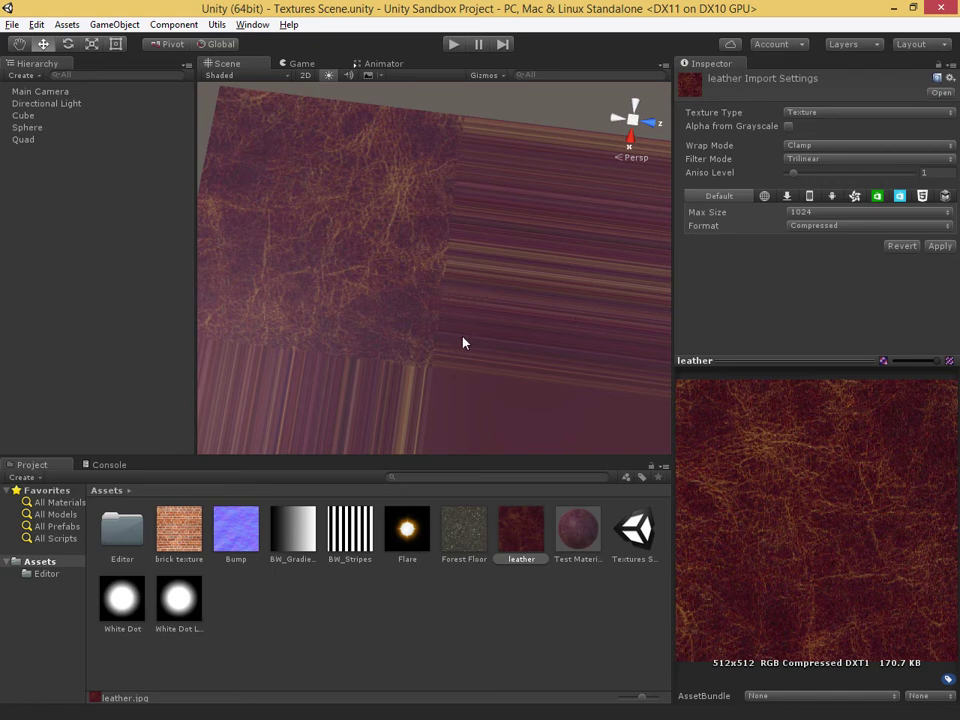
pyautogui.scroll(-5, 463, 300)
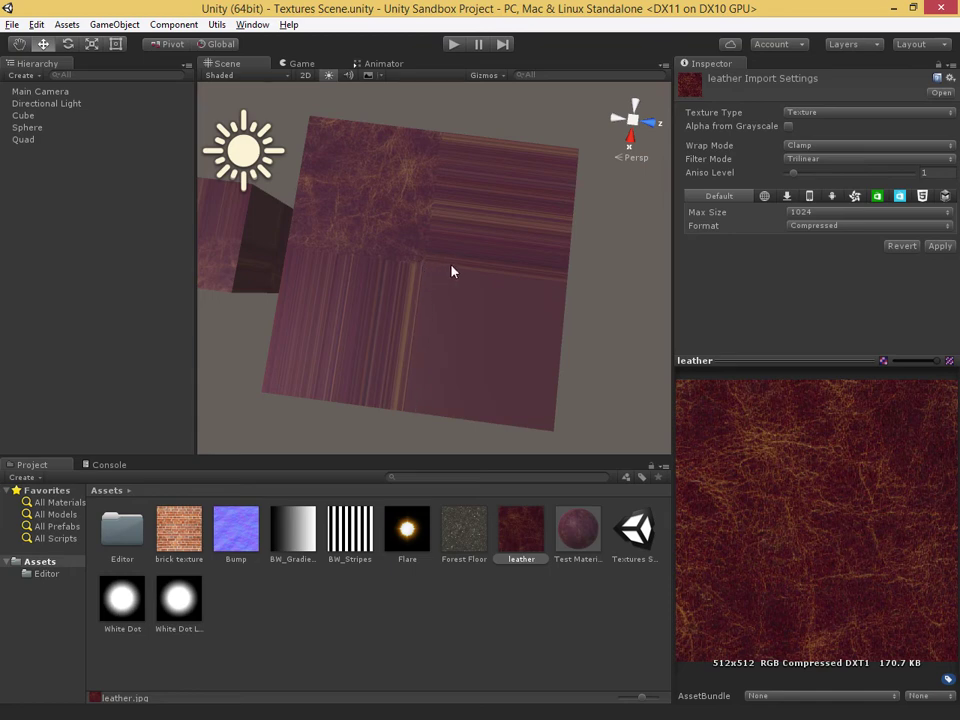
pyautogui.scroll(6, 460, 333)
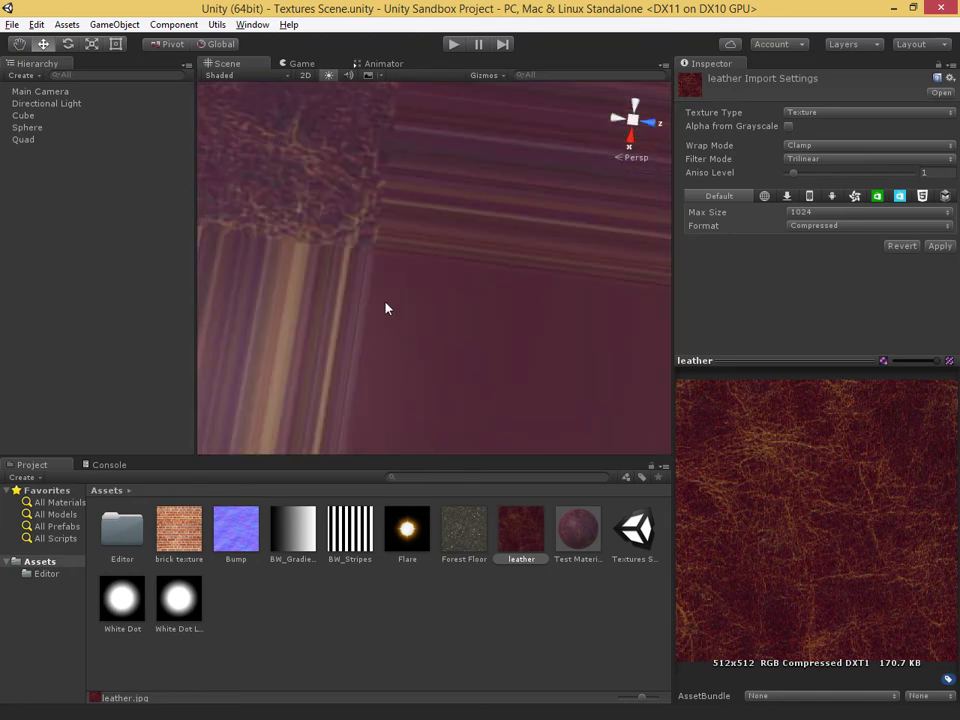
pyautogui.moveTo(386, 306); pyautogui.dragTo(405, 342, button='middle')
pyautogui.scroll(3, 409, 346)
pyautogui.scroll(2, 484, 368)
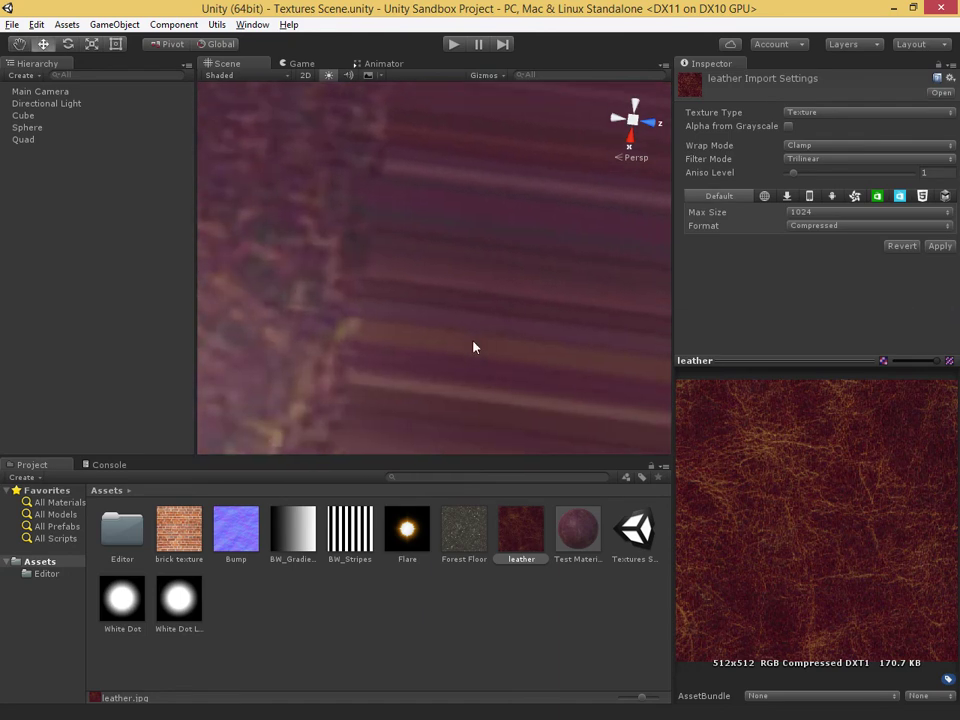
pyautogui.scroll(-8, 366, 320)
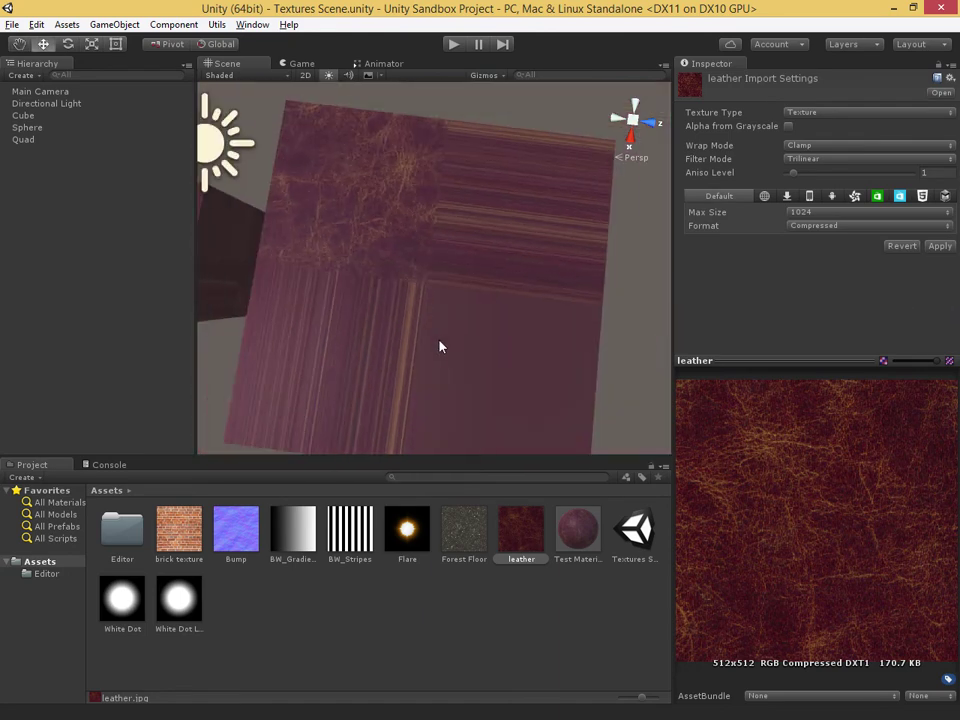
pyautogui.keyDown('alt'); pyautogui.moveTo(430, 357); pyautogui.dragTo(456, 360); pyautogui.keyUp('alt')
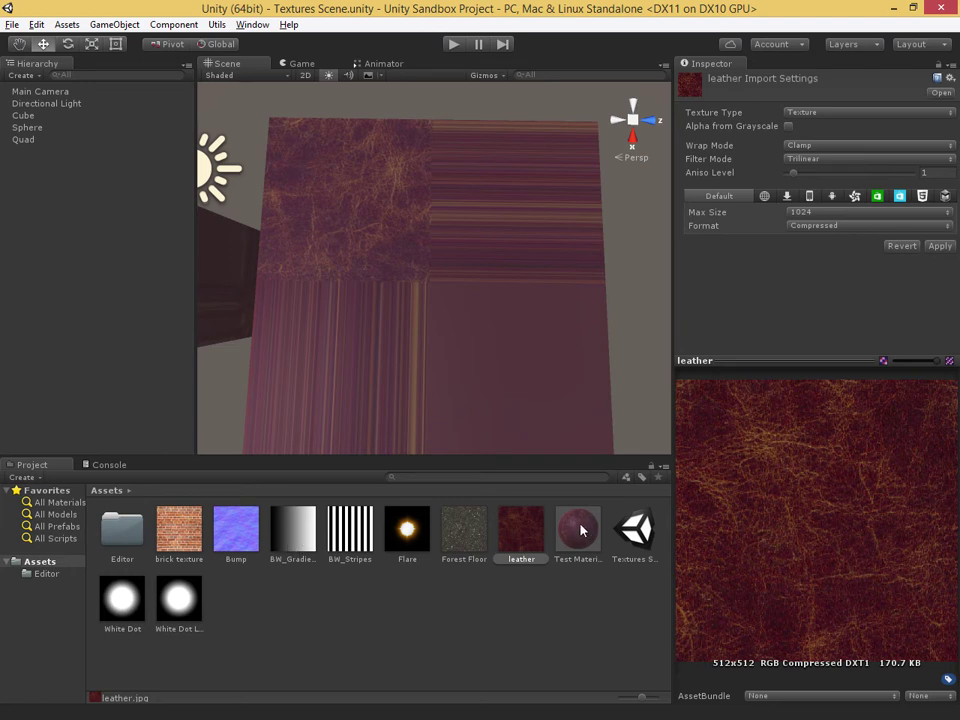
# Step: Apply the leather texture's pending import settings and assign BW_Gradient as the Test Material's albedo map
pyautogui.click(285, 534)
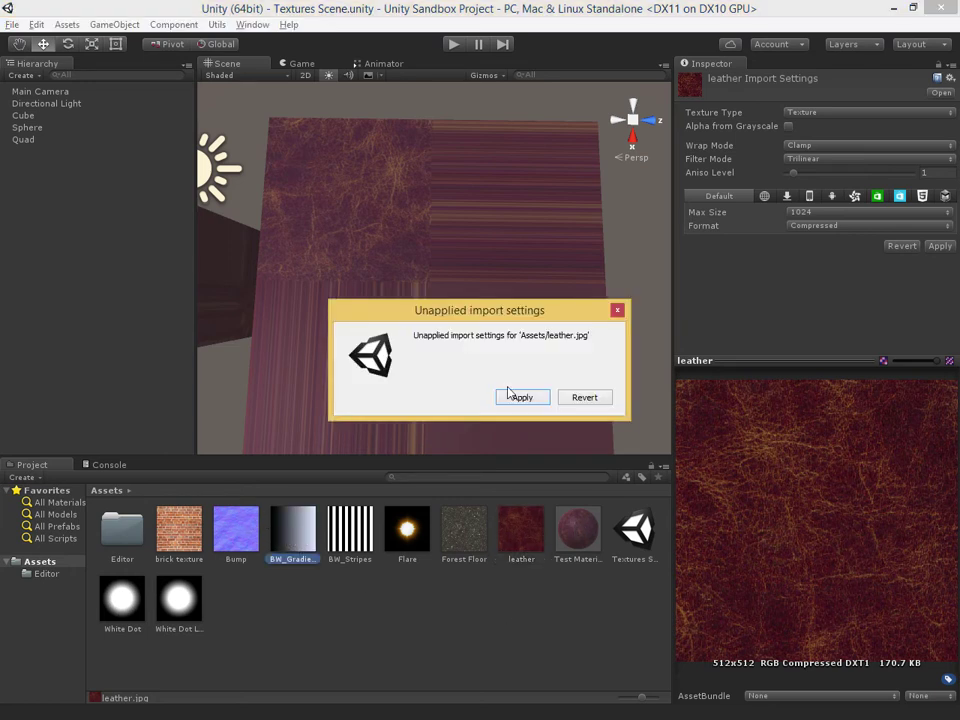
pyautogui.click(514, 396)
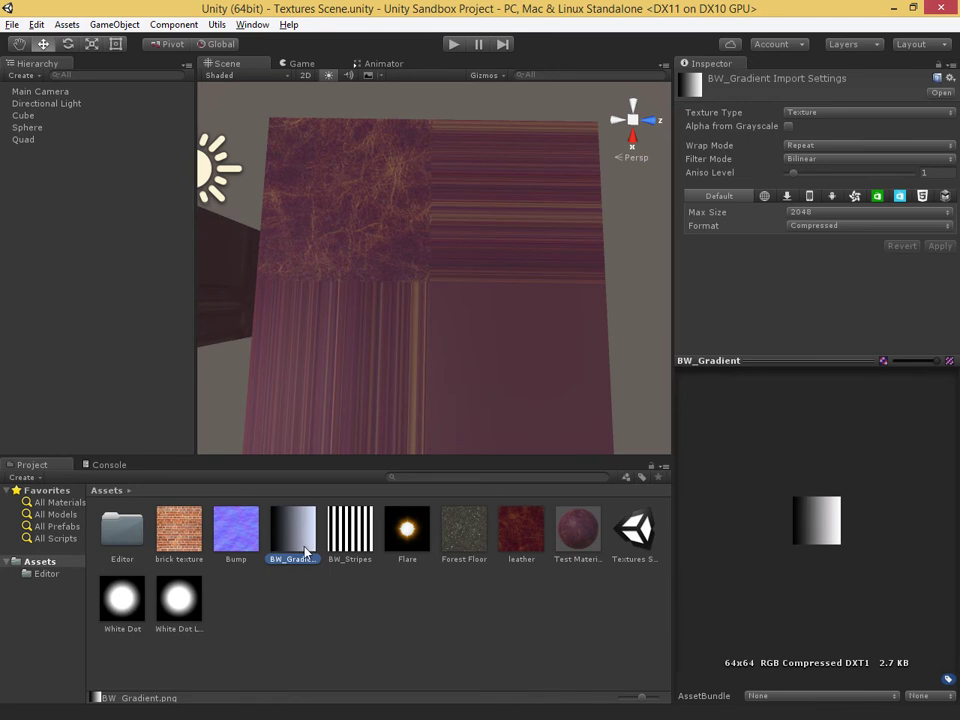
pyautogui.click(578, 530)
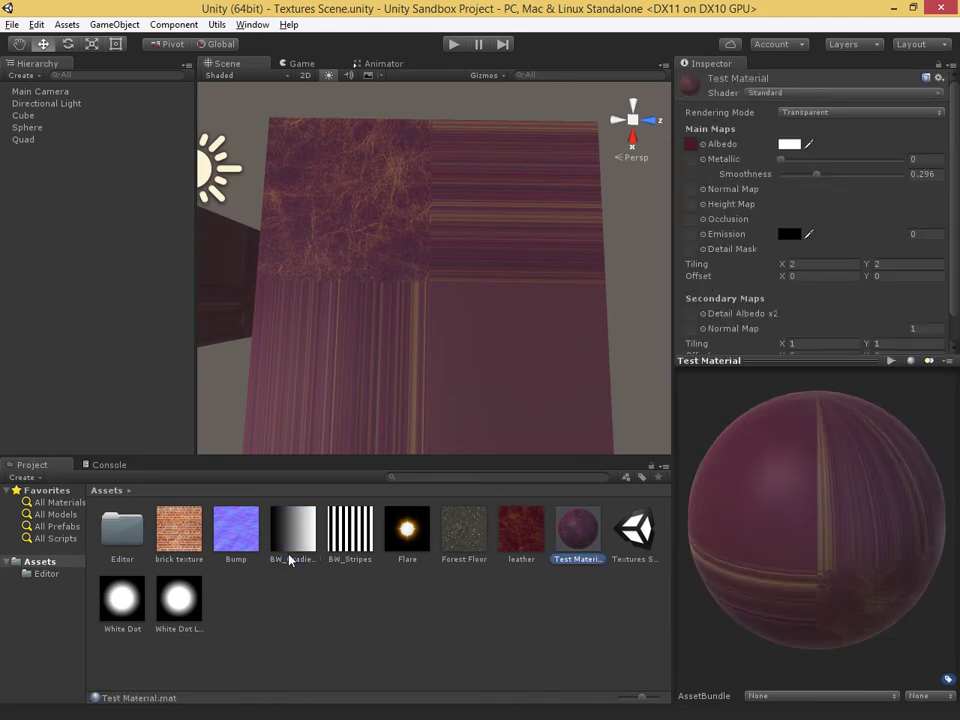
pyautogui.moveTo(292, 530); pyautogui.dragTo(691, 145)
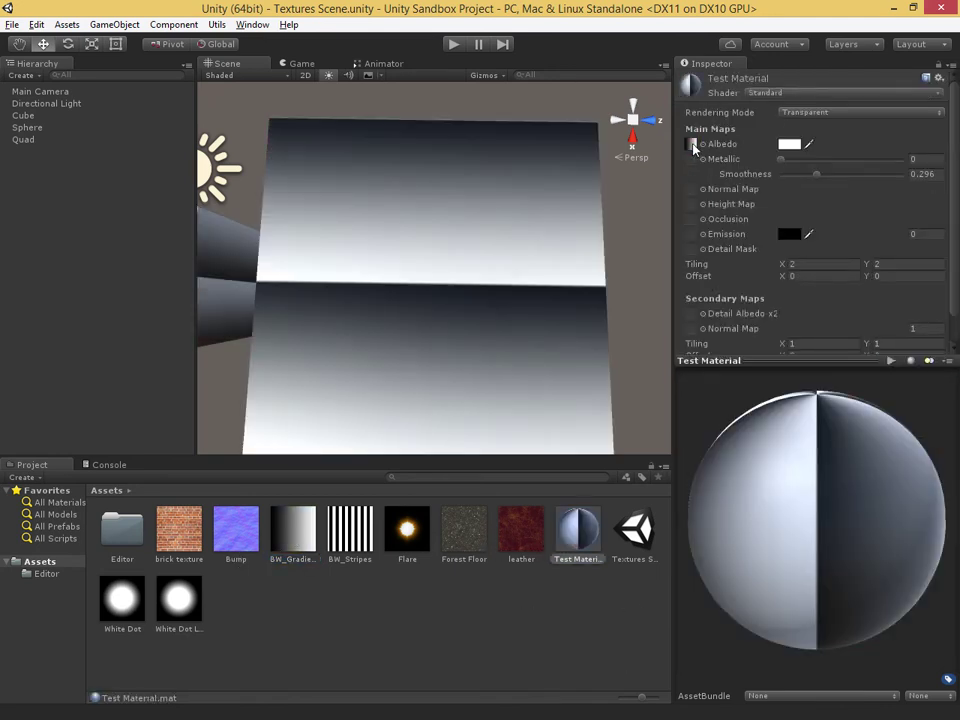
# Step: Set the Test Material's main maps tiling to 1 in both X and Y, and view the gradient quad
pyautogui.click(820, 264)
pyautogui.write('1')
pyautogui.click(884, 264)
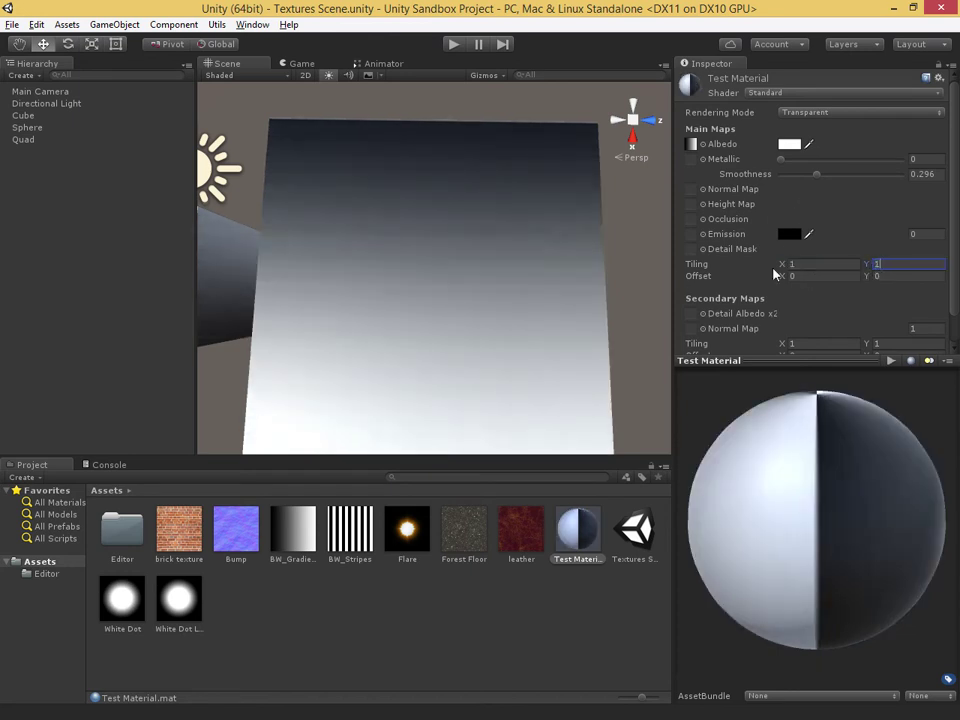
pyautogui.write('1')
pyautogui.keyDown('alt'); pyautogui.moveTo(512, 306); pyautogui.dragTo(454, 389); pyautogui.keyUp('alt')
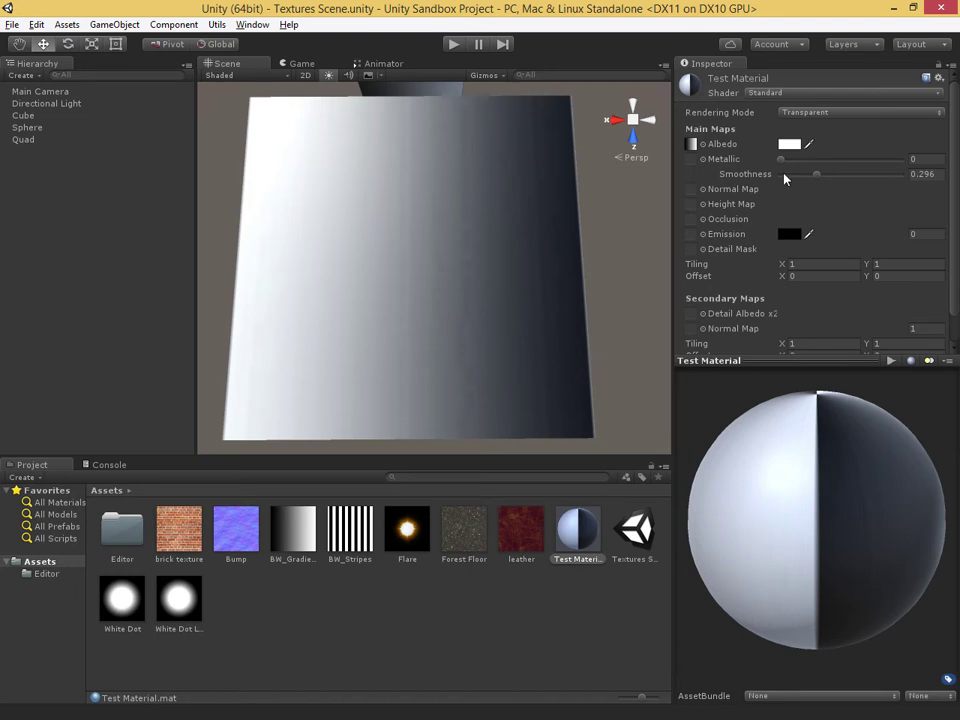
# Step: Inspect the gradient quad's dark edge, set the BW_Gradient texture's Wrap Mode to Clamp, and apply the import settings
pyautogui.scroll(5, 538, 298)
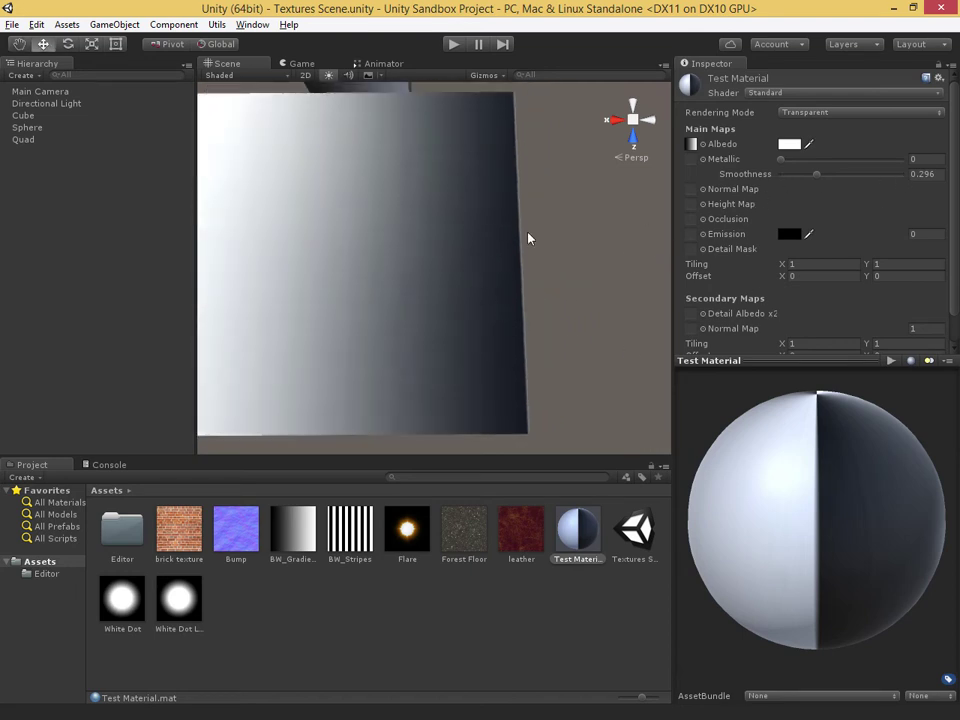
pyautogui.scroll(2, 564, 296)
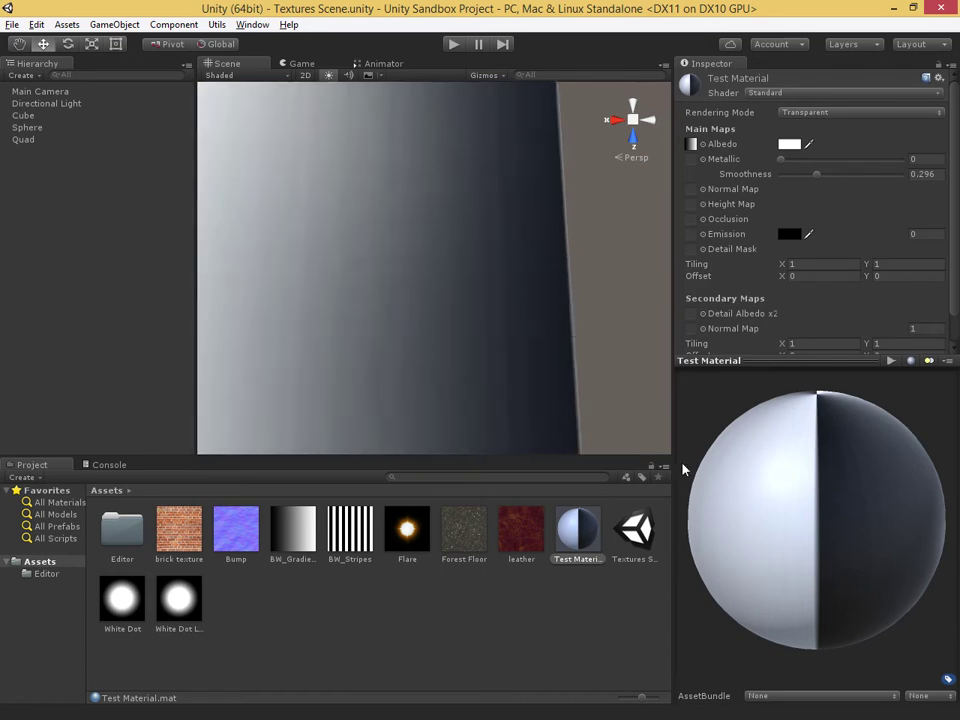
pyautogui.click(300, 535)
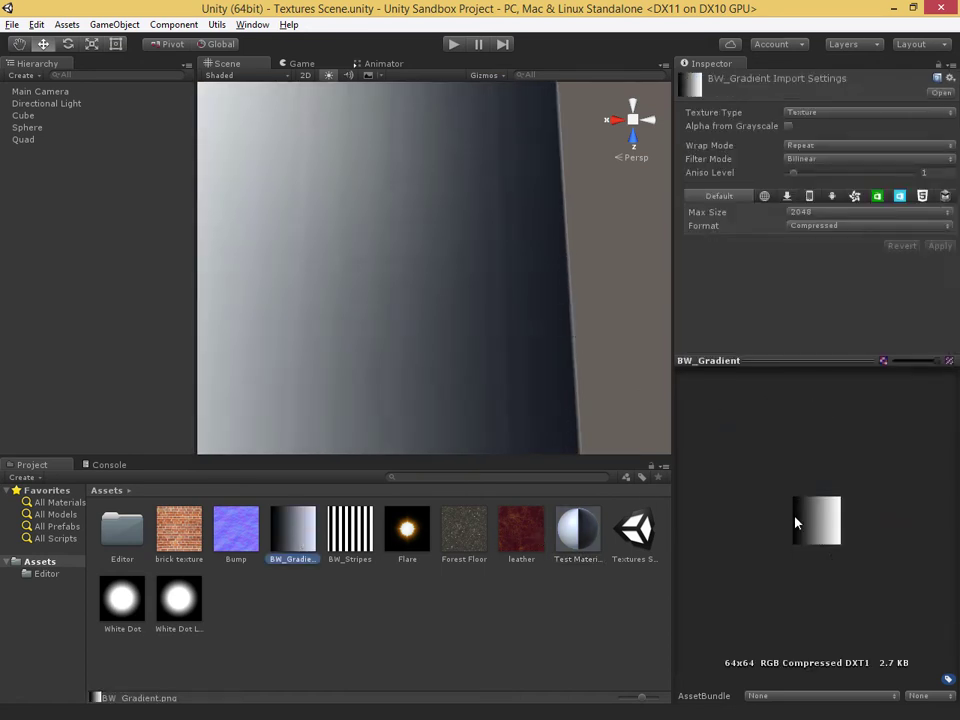
pyautogui.click(490, 288)
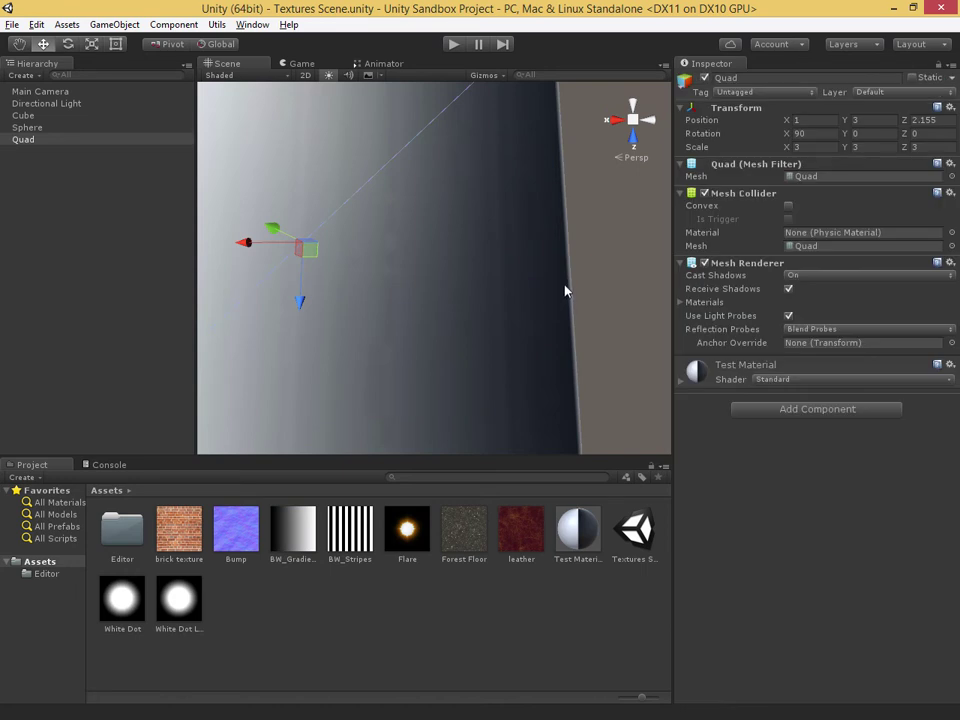
pyautogui.scroll(-2, 525, 292)
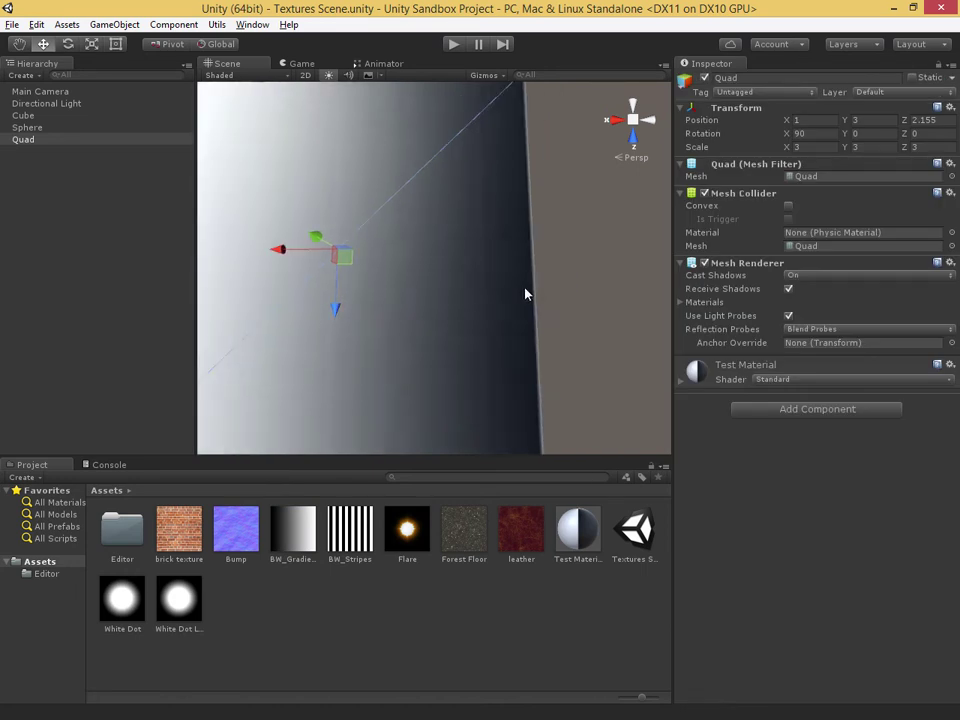
pyautogui.click(302, 540)
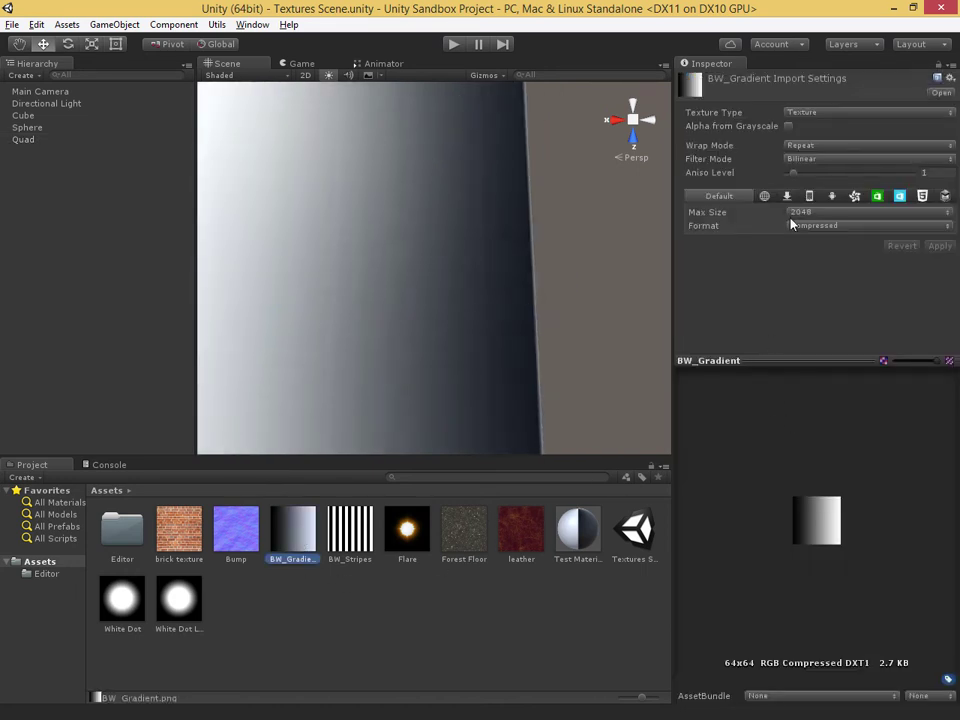
pyautogui.click(808, 146)
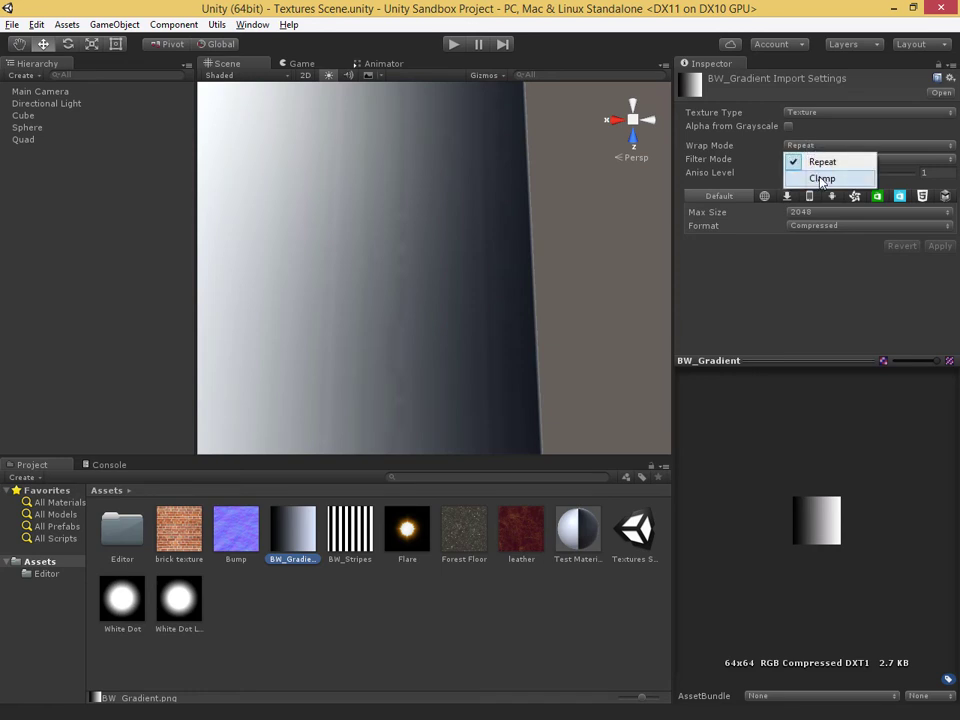
pyautogui.click(821, 179)
pyautogui.scroll(-6, 527, 268)
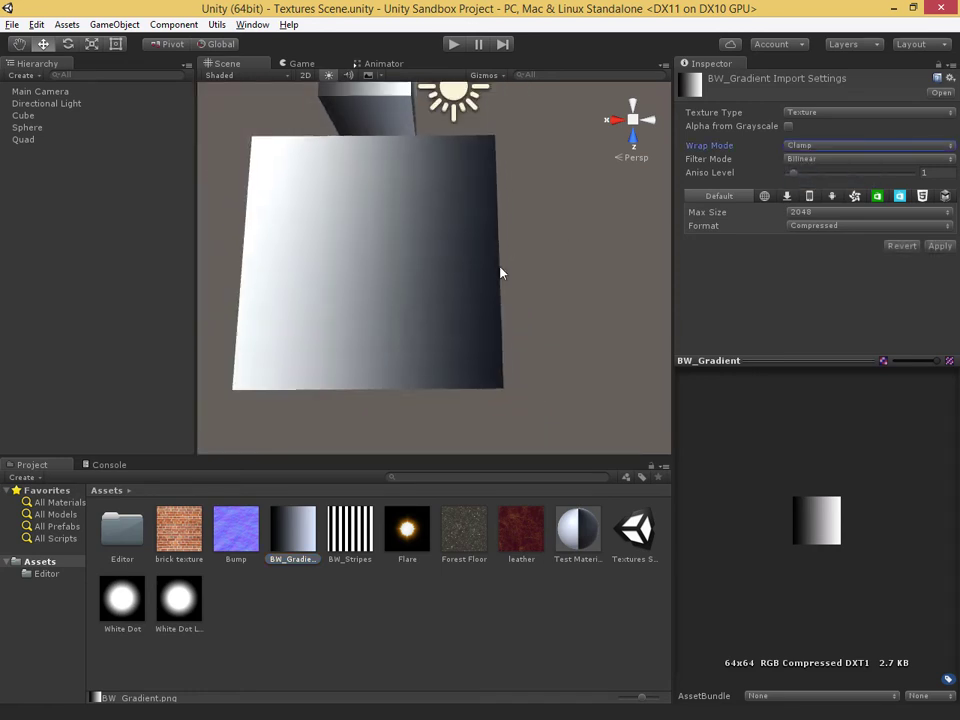
pyautogui.scroll(1, 480, 253)
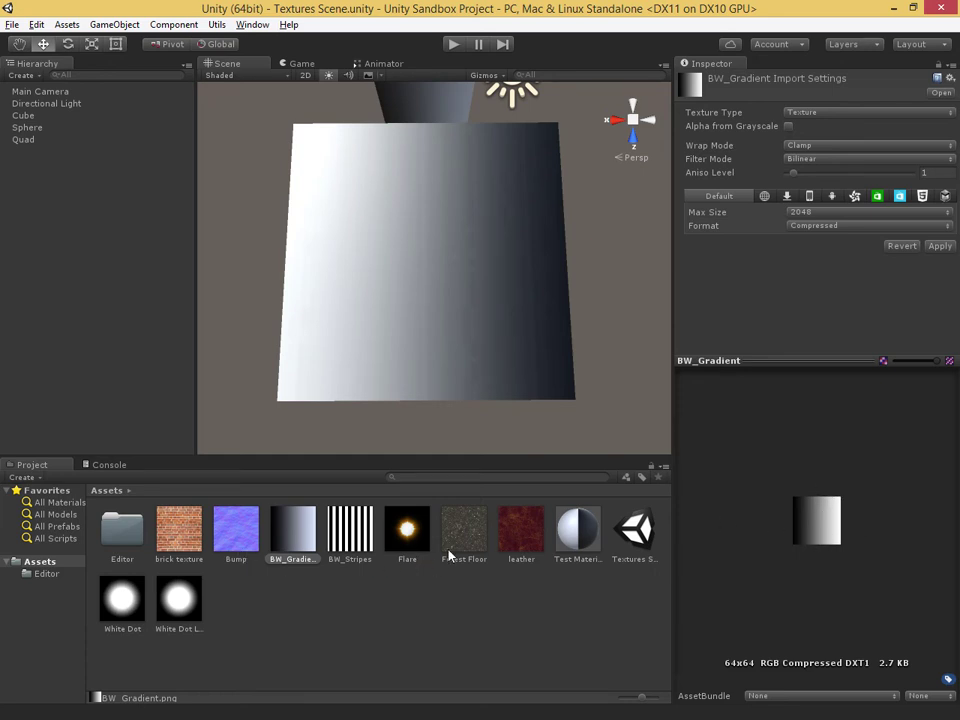
pyautogui.click(560, 537)
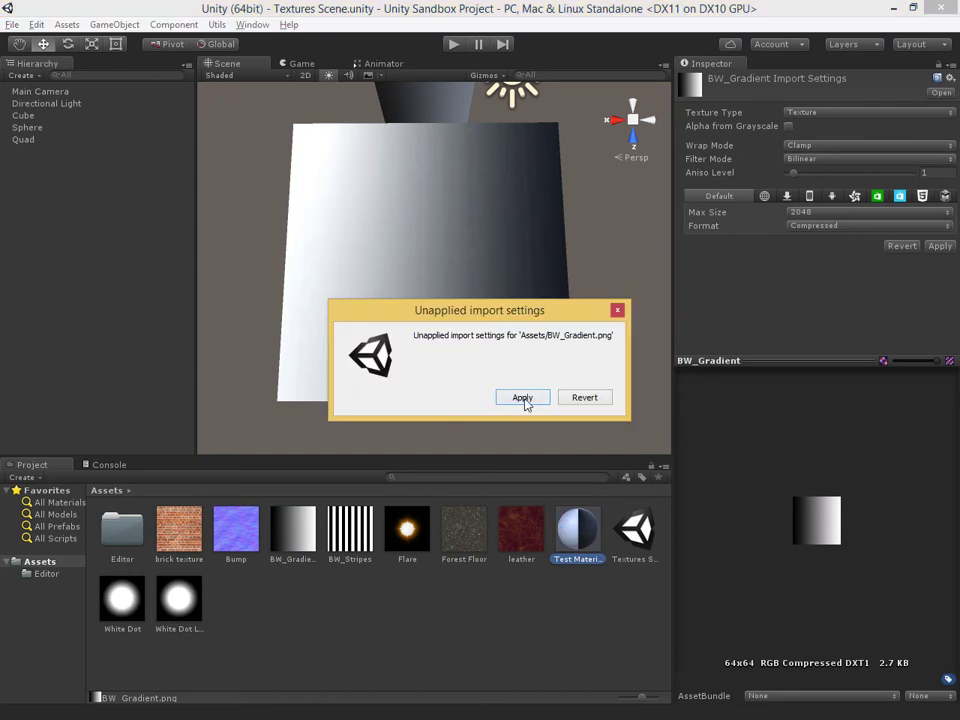
pyautogui.click(523, 399)
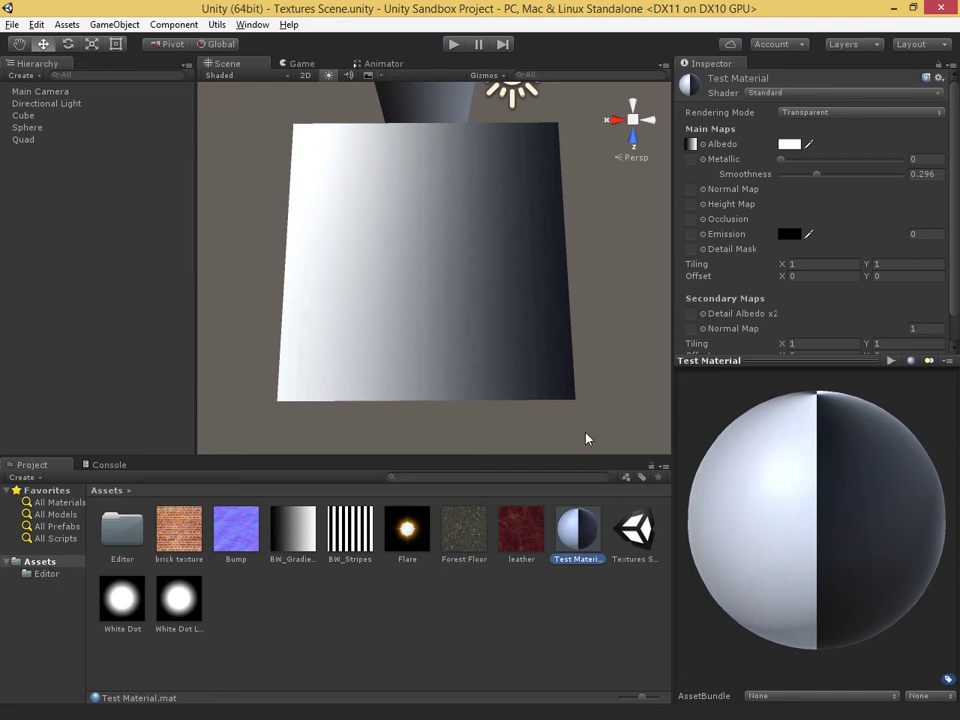
# Step: Set the Test Material's main maps tiling X and Y to 2 with the clamped gradient
pyautogui.click(805, 264)
pyautogui.write('2')
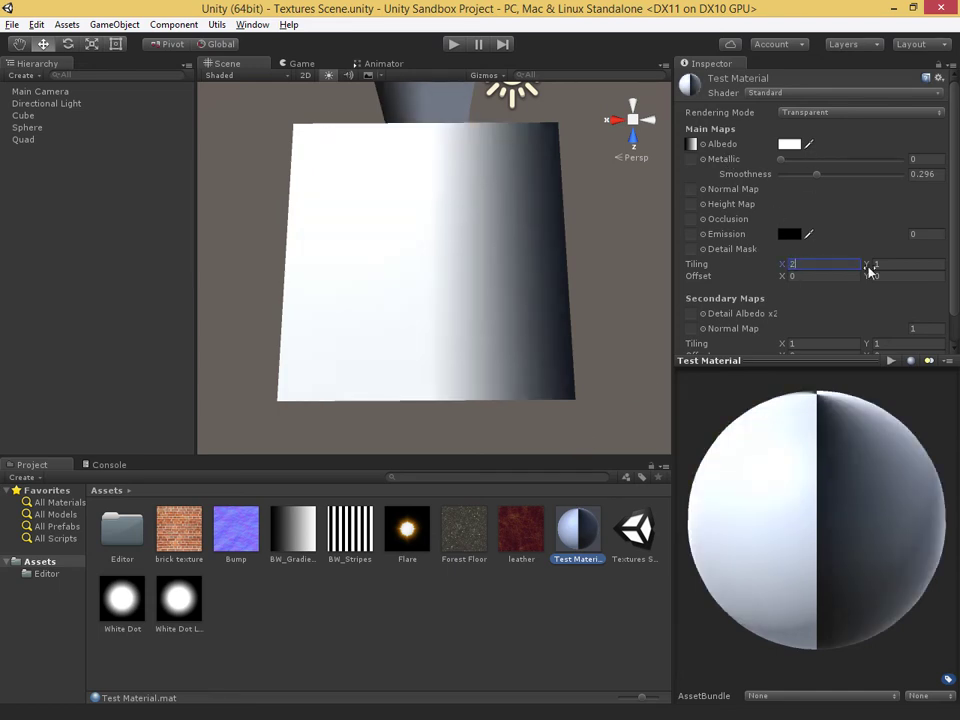
pyautogui.click(870, 264)
pyautogui.write('2')
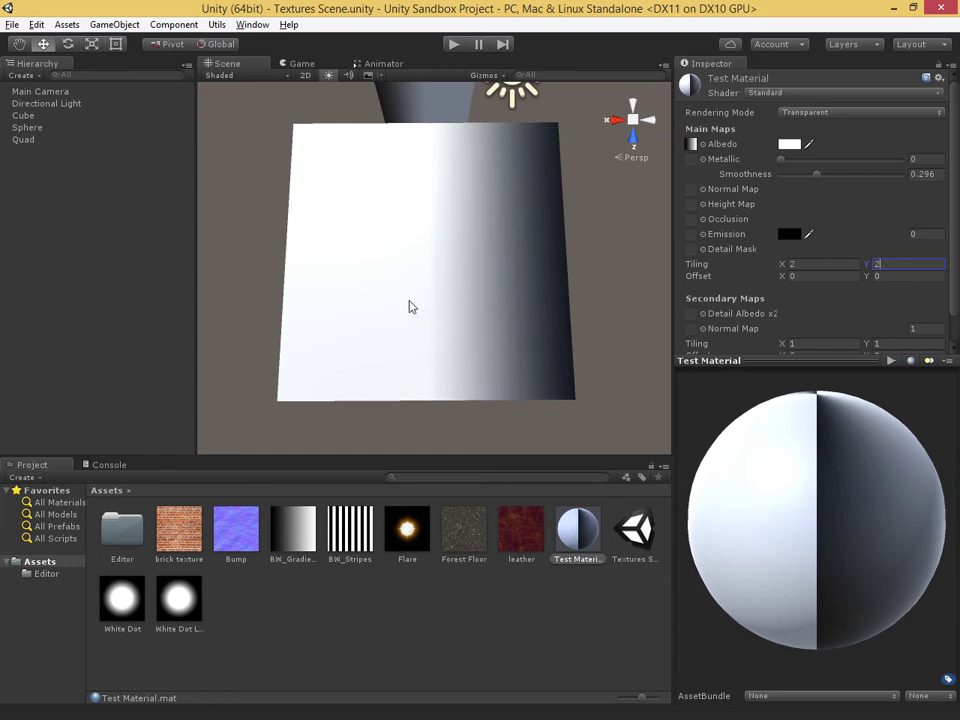
# Step: Set the Test Material's main maps tiling X and Y to 5, and check the BW_Gradient texture's import settings
pyautogui.click(800, 263)
pyautogui.write('5')
pyautogui.click(900, 263)
pyautogui.write('5')
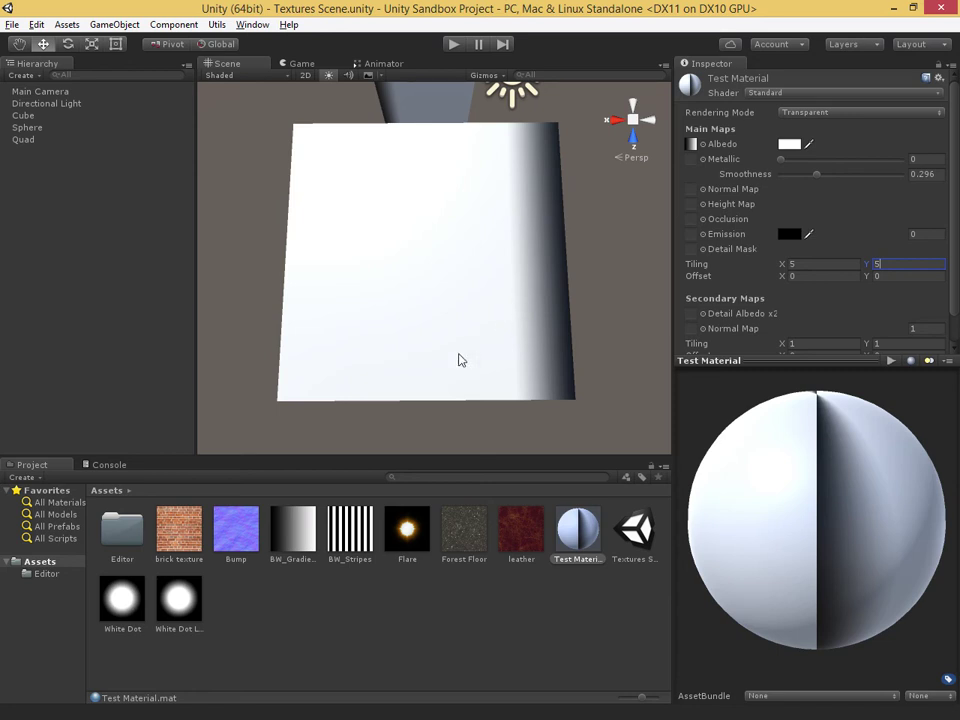
pyautogui.click(292, 530)
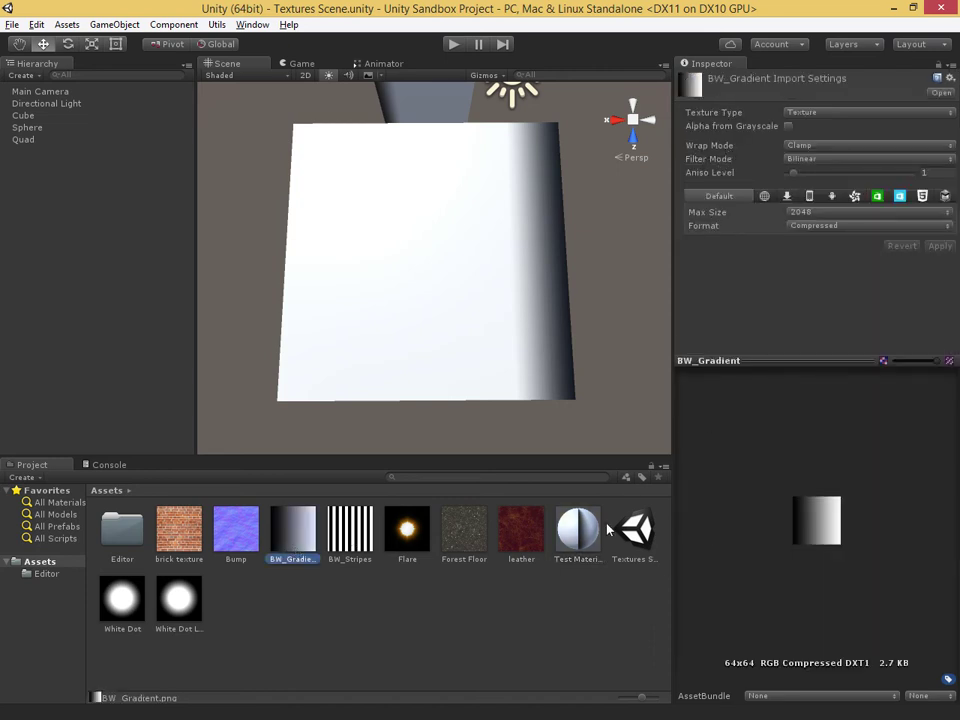
pyautogui.click(566, 538)
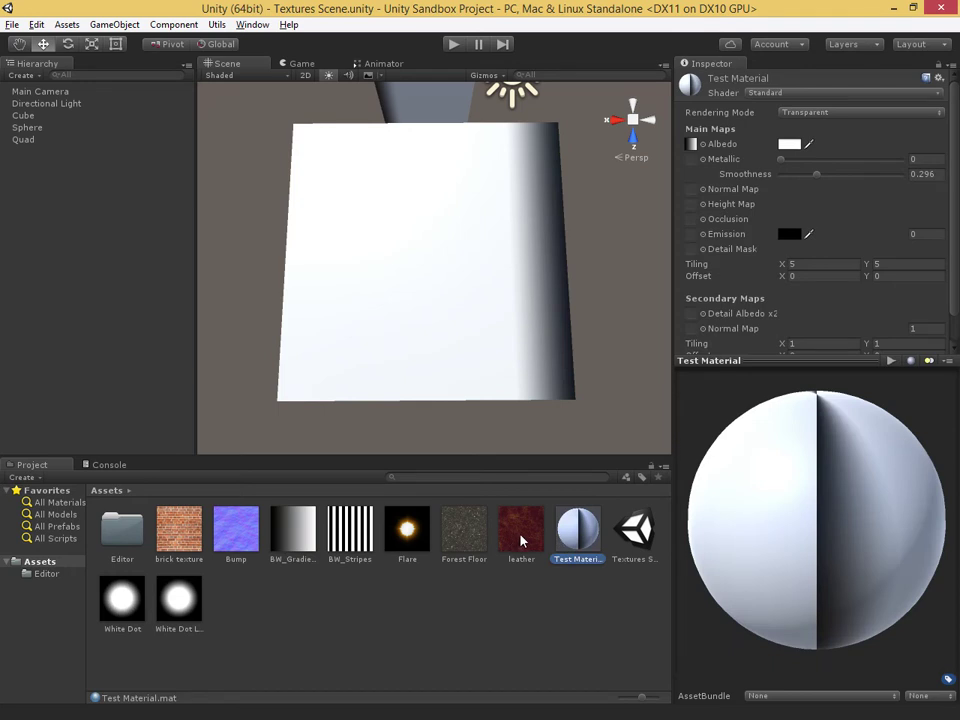
# Step: Assign the leather texture to the Test Material's Albedo, set the texture's Wrap Mode to Repeat, and apply the import settings
pyautogui.moveTo(691, 134); pyautogui.dragTo(691, 144)
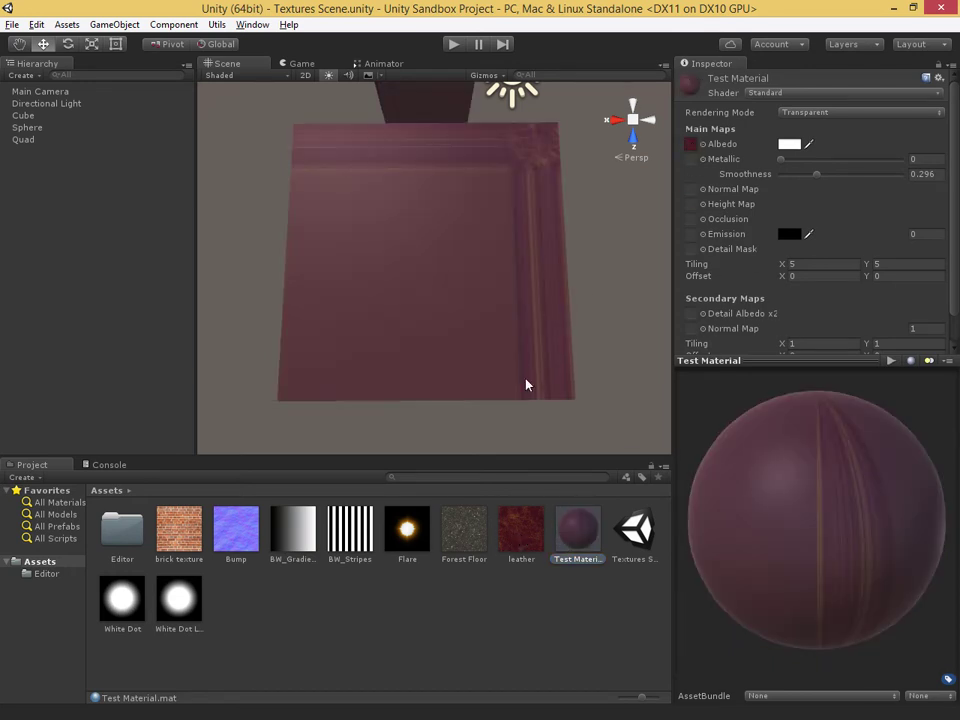
pyautogui.click(527, 535)
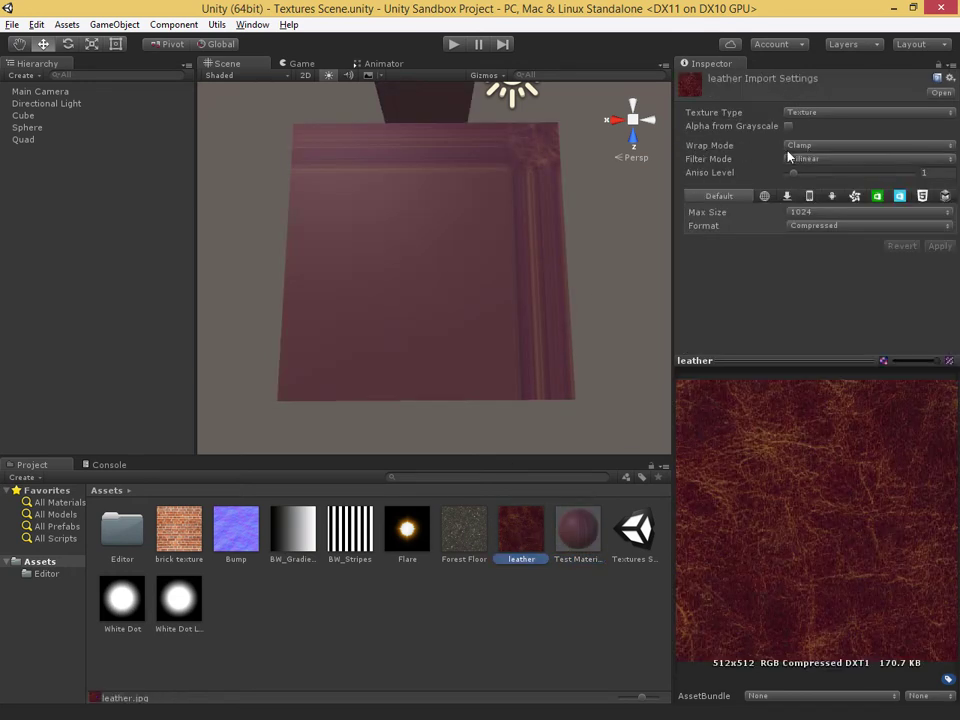
pyautogui.click(830, 145)
pyautogui.click(814, 158)
pyautogui.click(940, 246)
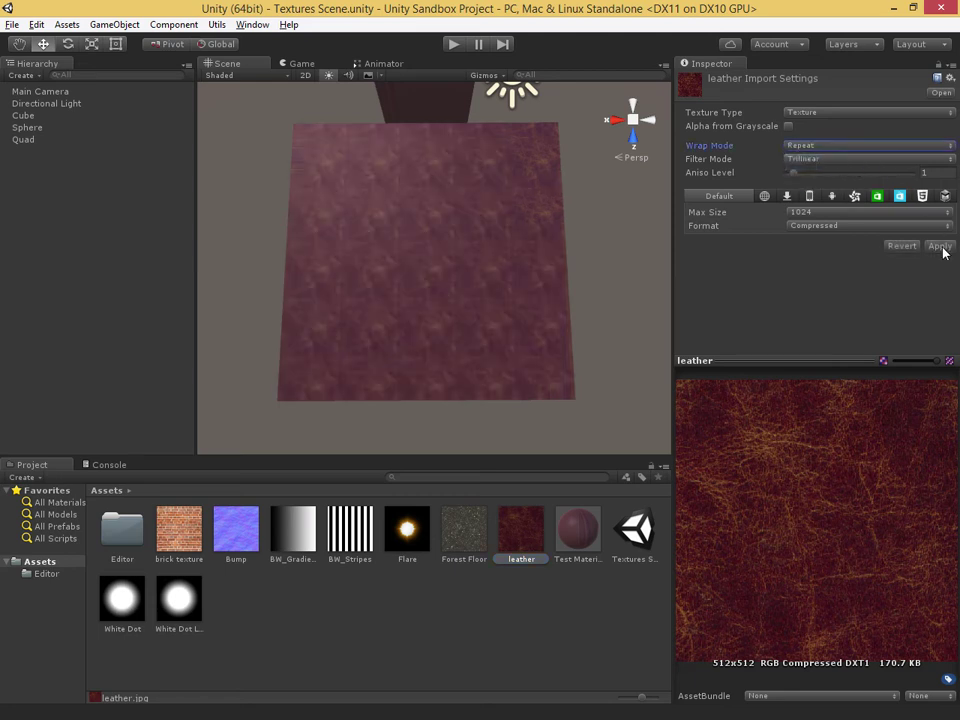
# Step: Set the Test Material's main maps tiling to 1 in both X and Y for the leather texture
pyautogui.click(566, 531)
pyautogui.click(806, 264)
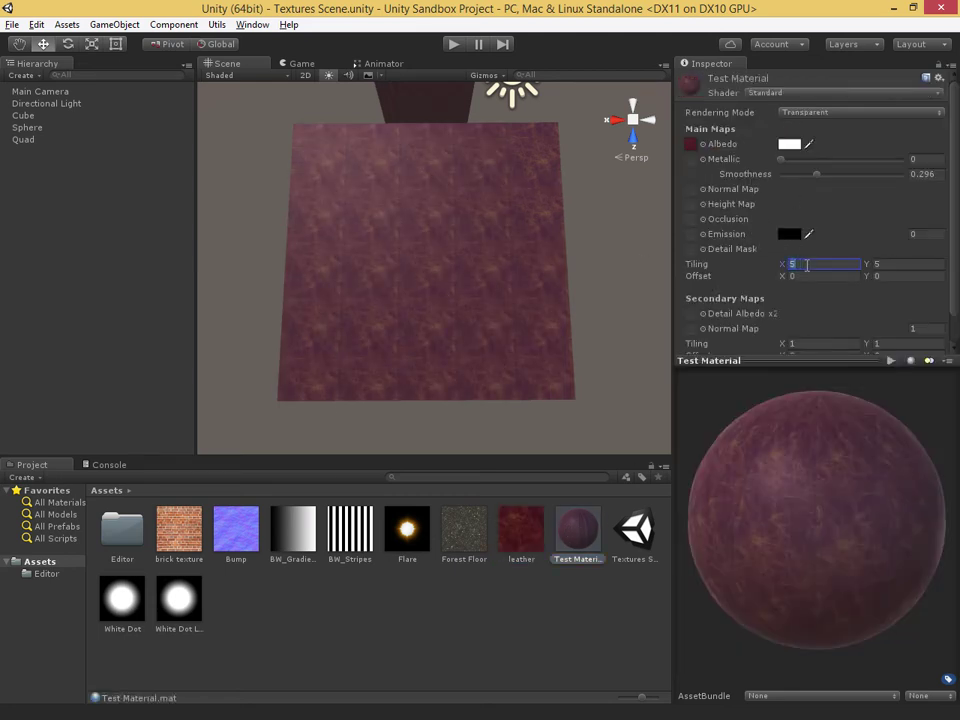
pyautogui.write('1')
pyautogui.press('Tab')
pyautogui.write('1')
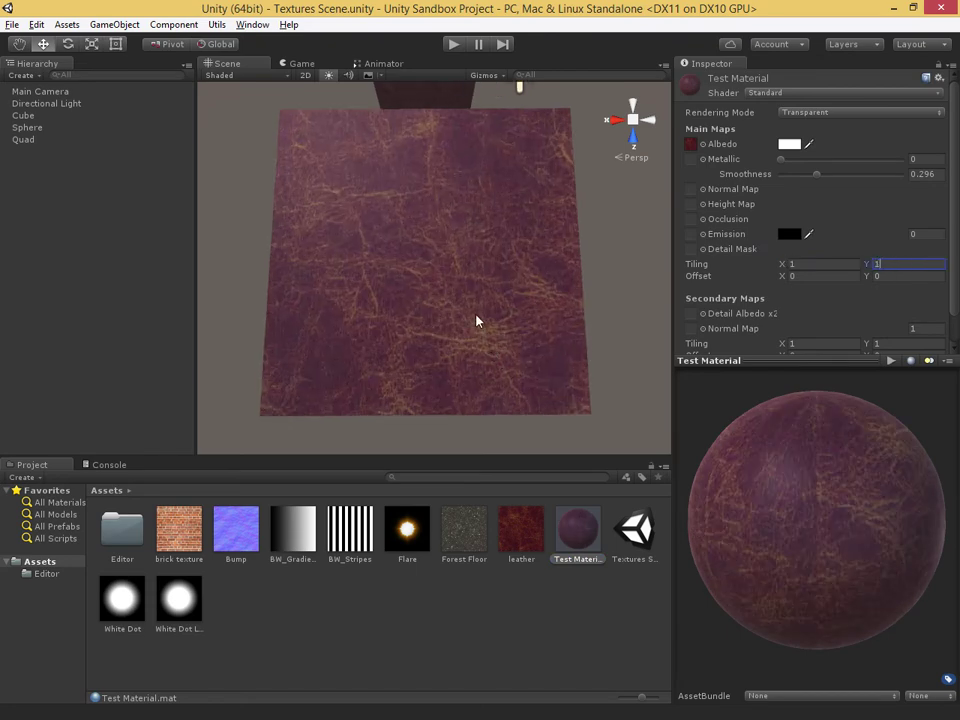
# Step: Set the leather texture's Filter Mode to Point (no filter) while viewing the quad's surface close up
pyautogui.keyDown('alt'); pyautogui.moveTo(476, 321); pyautogui.dragTo(493, 358); pyautogui.keyUp('alt')
pyautogui.scroll(5, 491, 364)
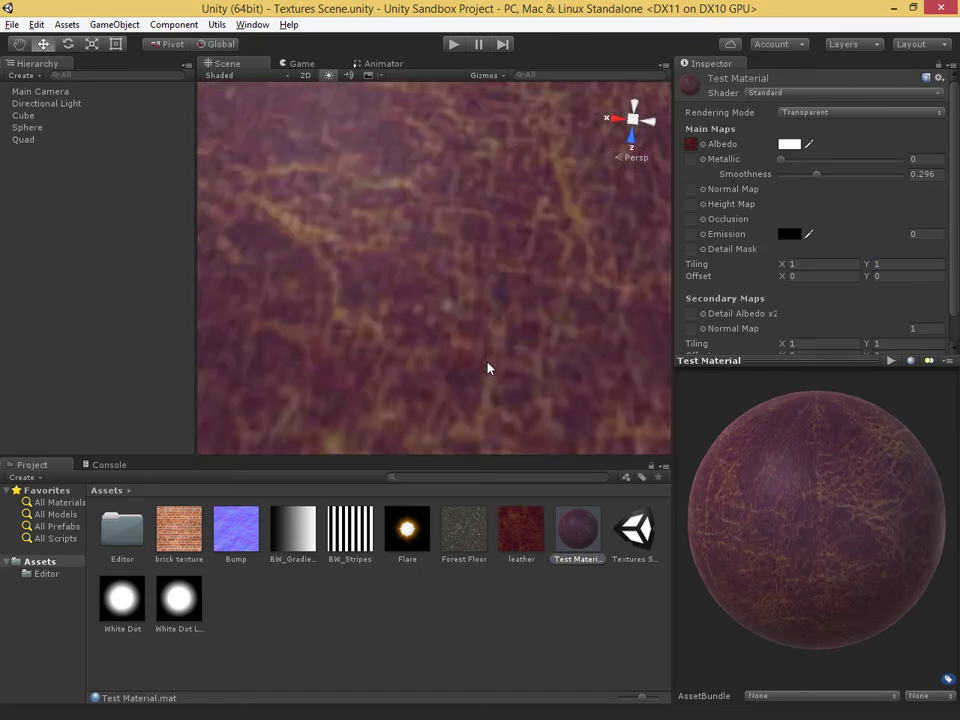
pyautogui.scroll(3, 488, 368)
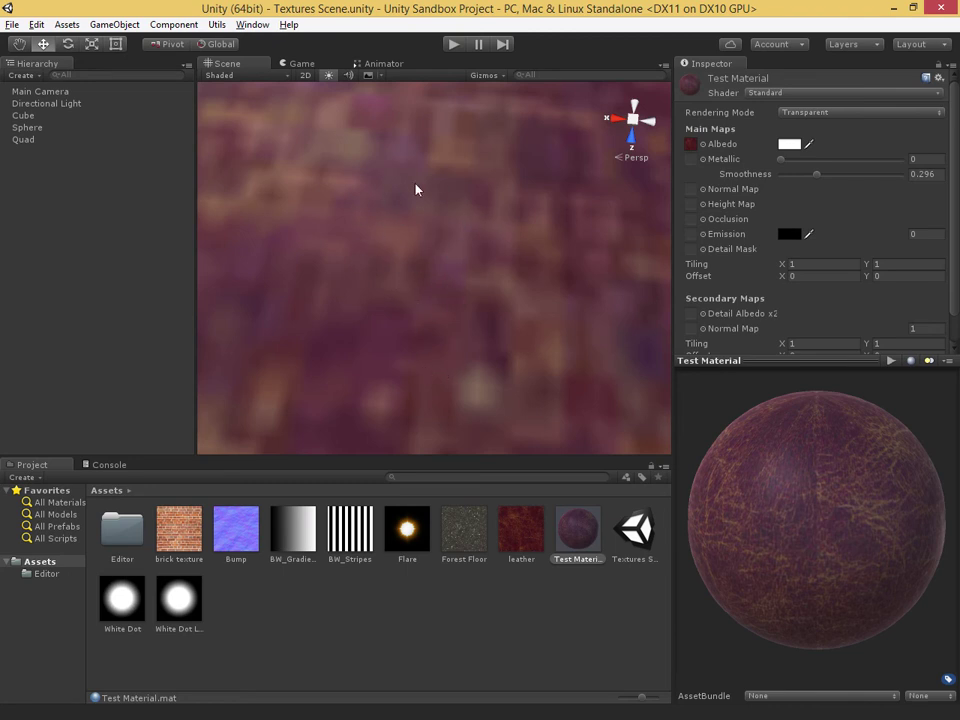
pyautogui.click(519, 530)
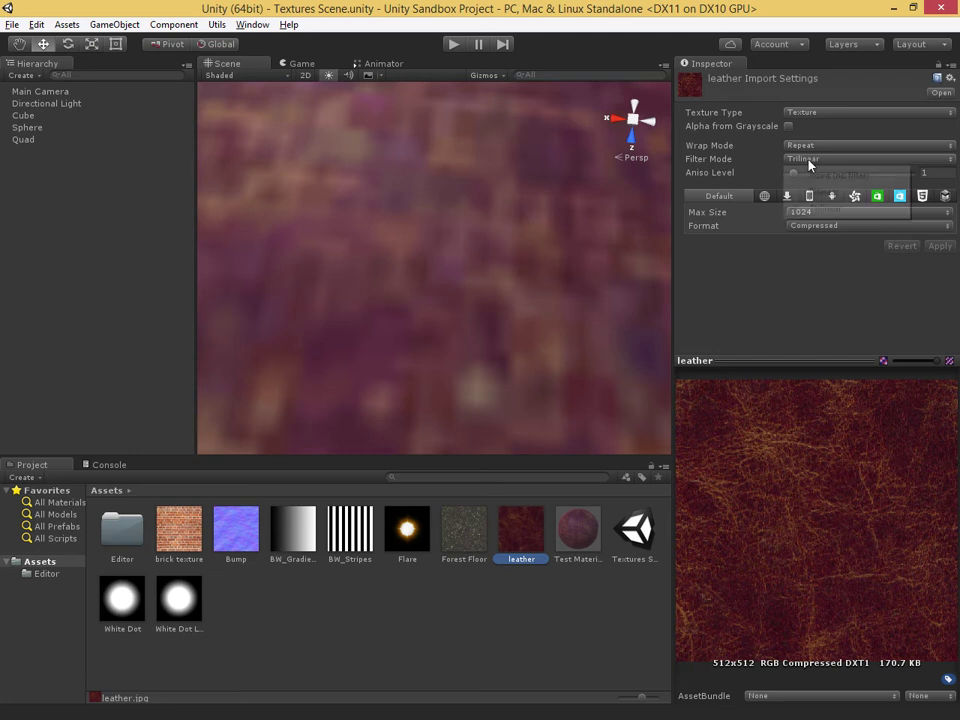
pyautogui.click(810, 162)
pyautogui.click(840, 176)
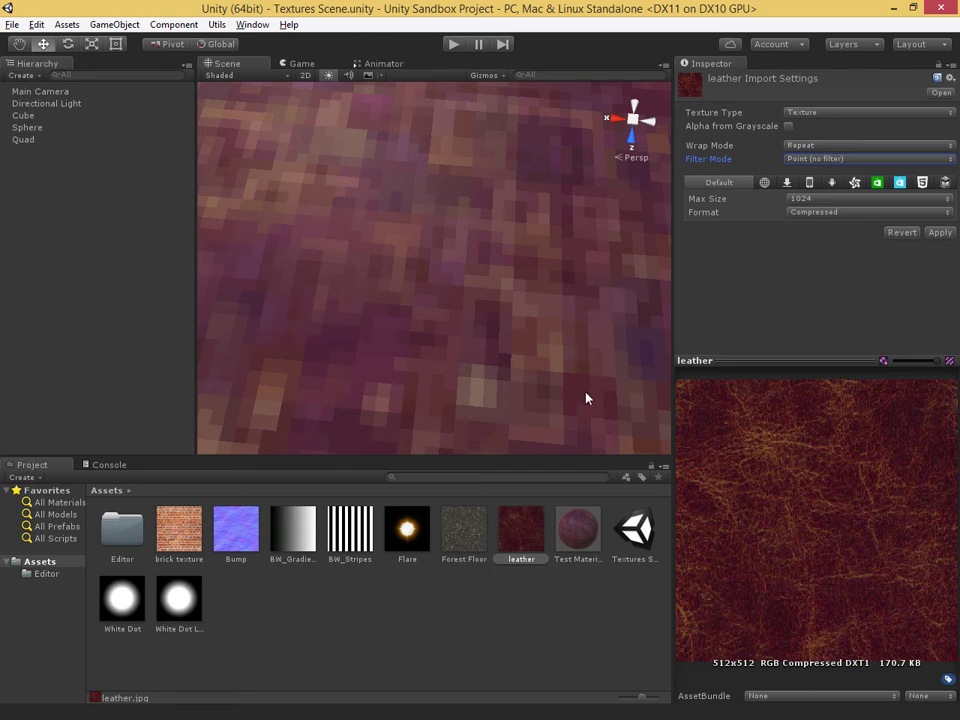
# Step: Set the leather texture's Filter Mode to Bilinear and inspect the quad's surface for comparison
pyautogui.click(820, 158)
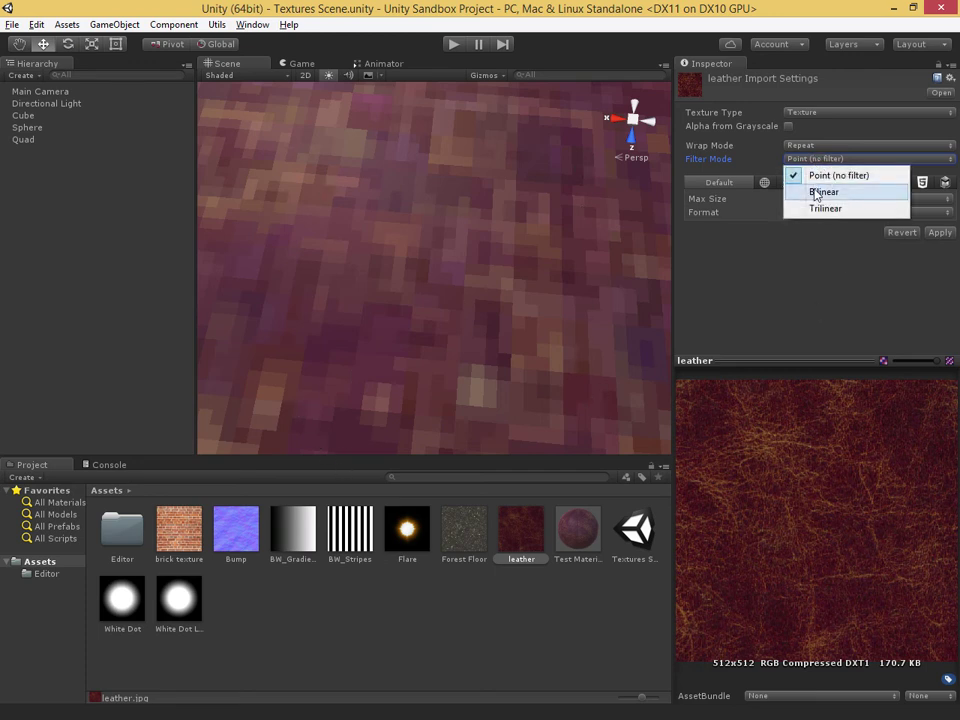
pyautogui.click(820, 192)
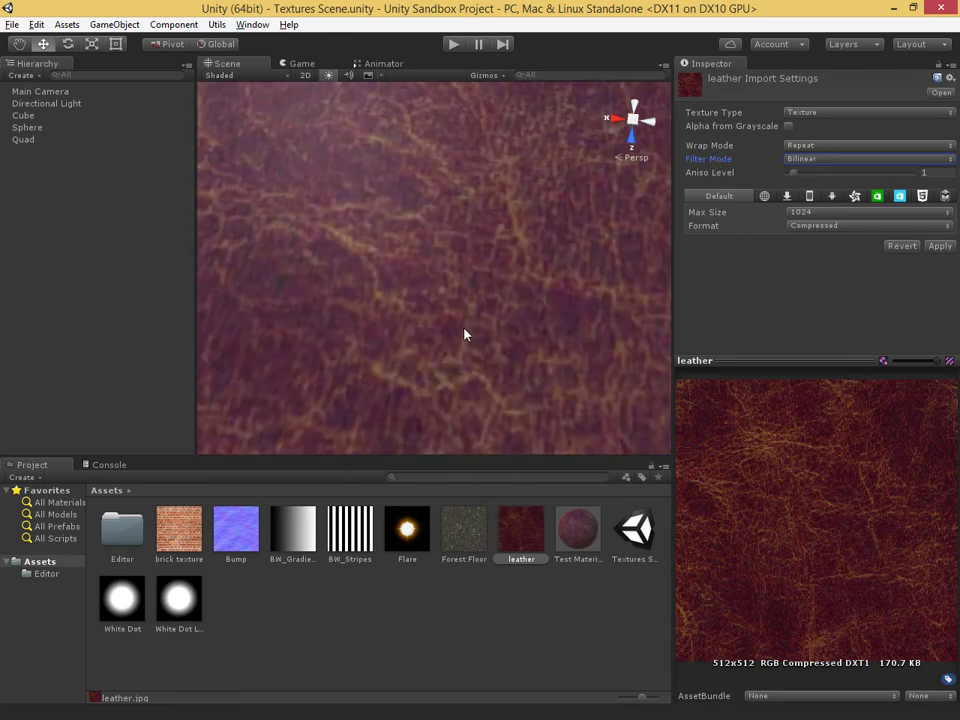
pyautogui.scroll(3, 470, 340)
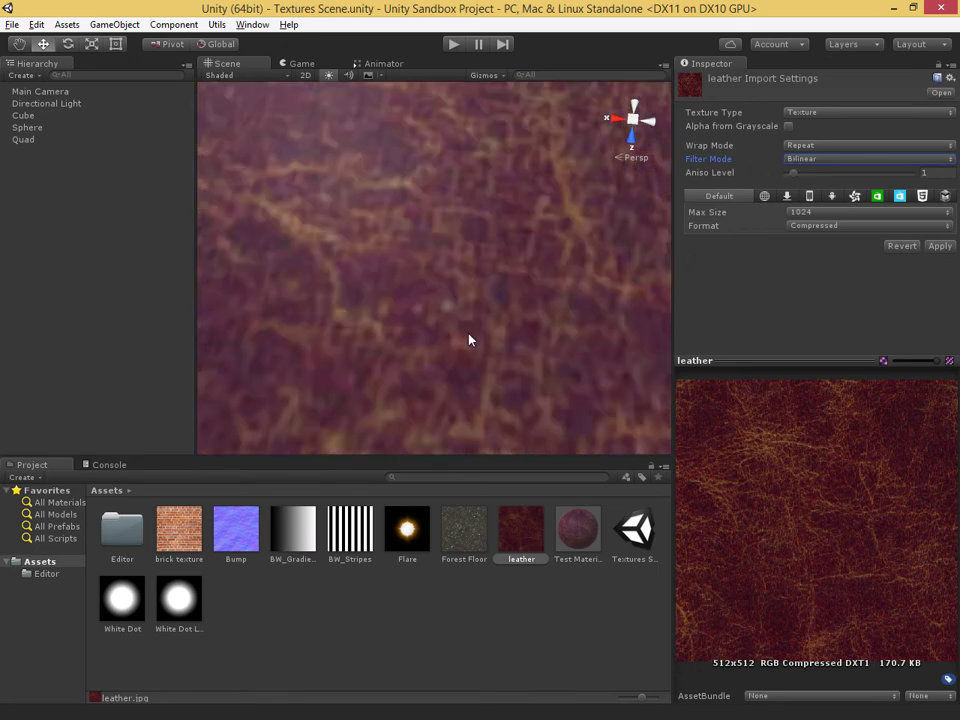
# Step: Switch the leather texture's Filter Mode back to Point (no filter) and compare the quad close up and from afar
pyautogui.click(810, 159)
pyautogui.click(805, 171)
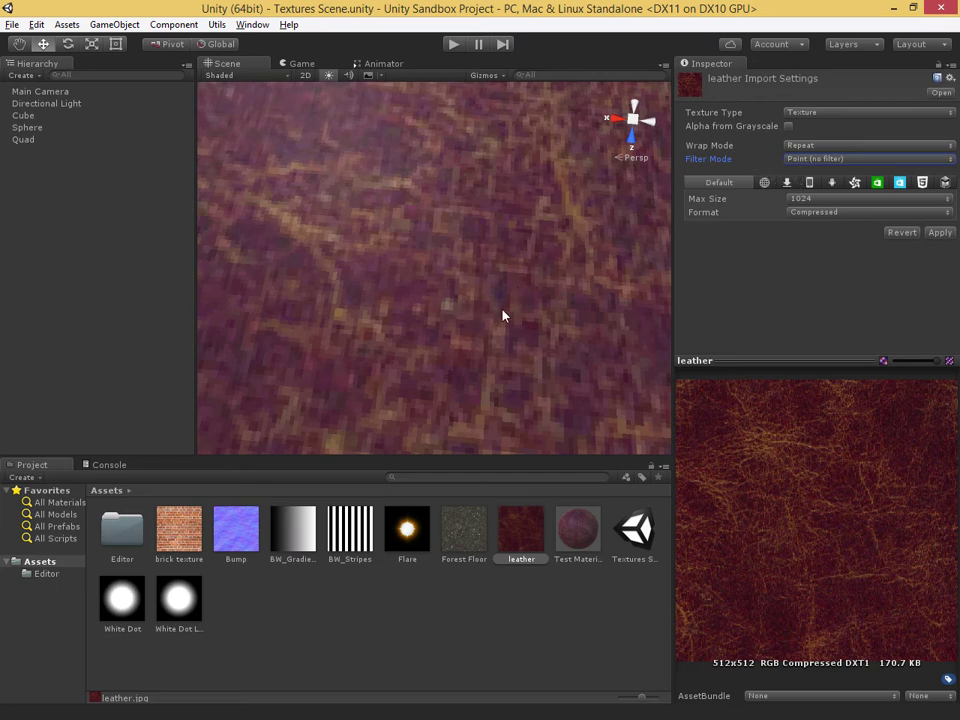
pyautogui.scroll(4, 503, 316)
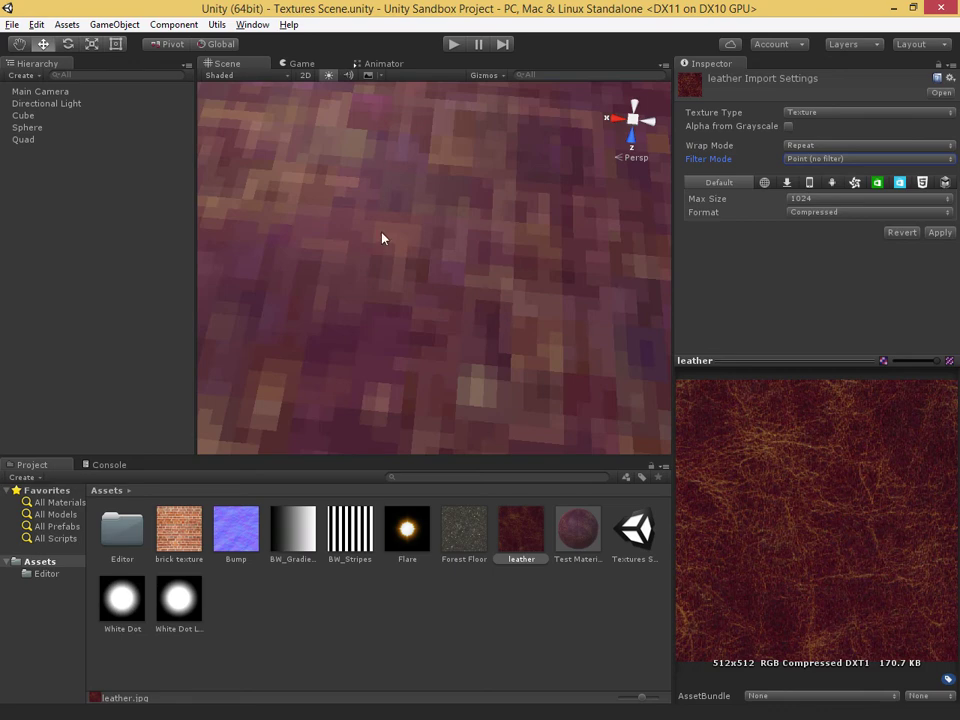
pyautogui.scroll(-5, 405, 282)
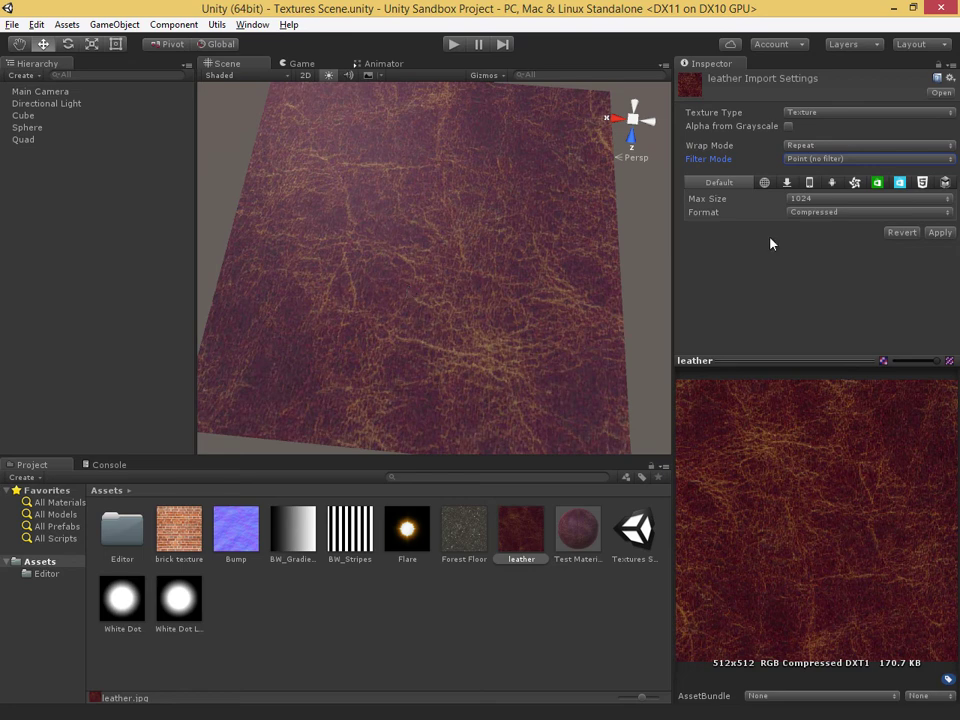
# Step: Set the leather texture's Filter Mode to Bilinear, inspect the quad up close and at an angle, and apply the import settings
pyautogui.click(845, 158)
pyautogui.click(826, 193)
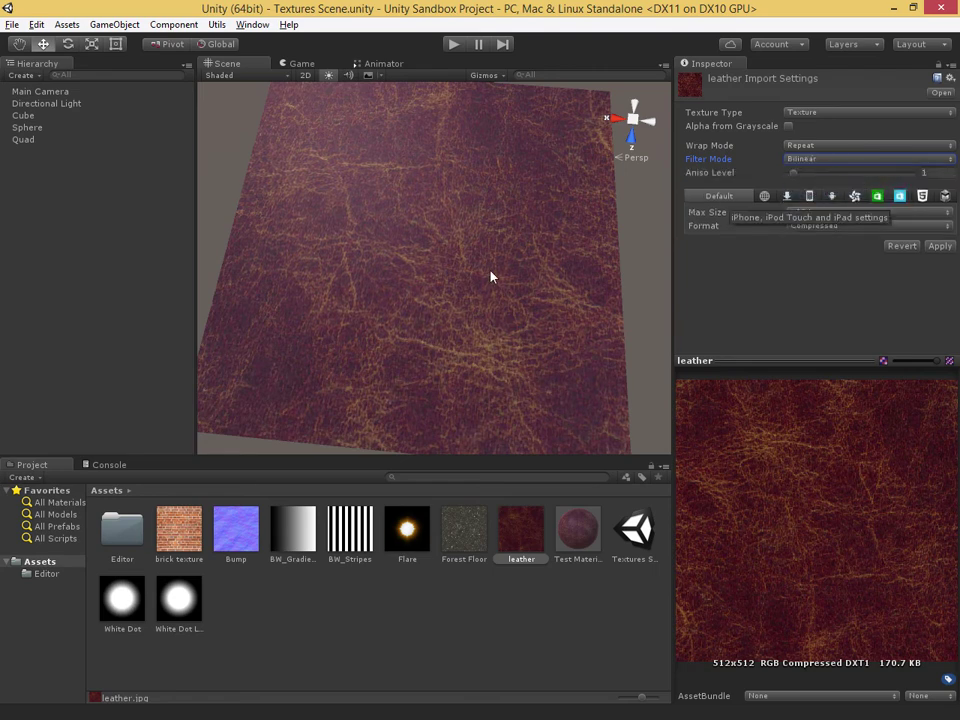
pyautogui.scroll(3, 466, 311)
pyautogui.scroll(2, 456, 294)
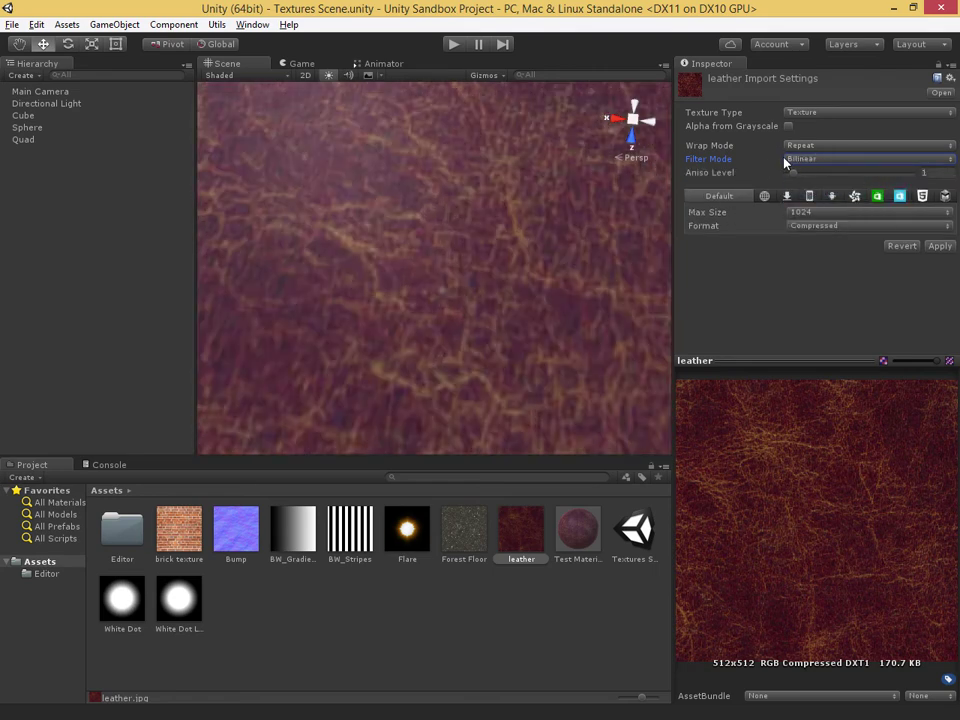
pyautogui.click(861, 161)
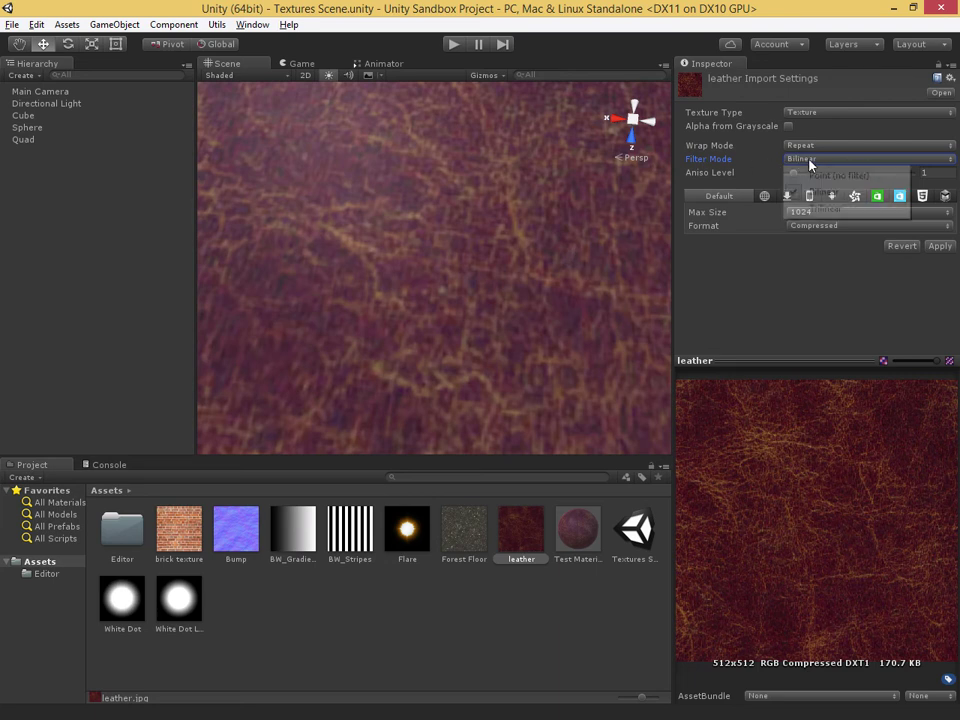
pyautogui.click(802, 300)
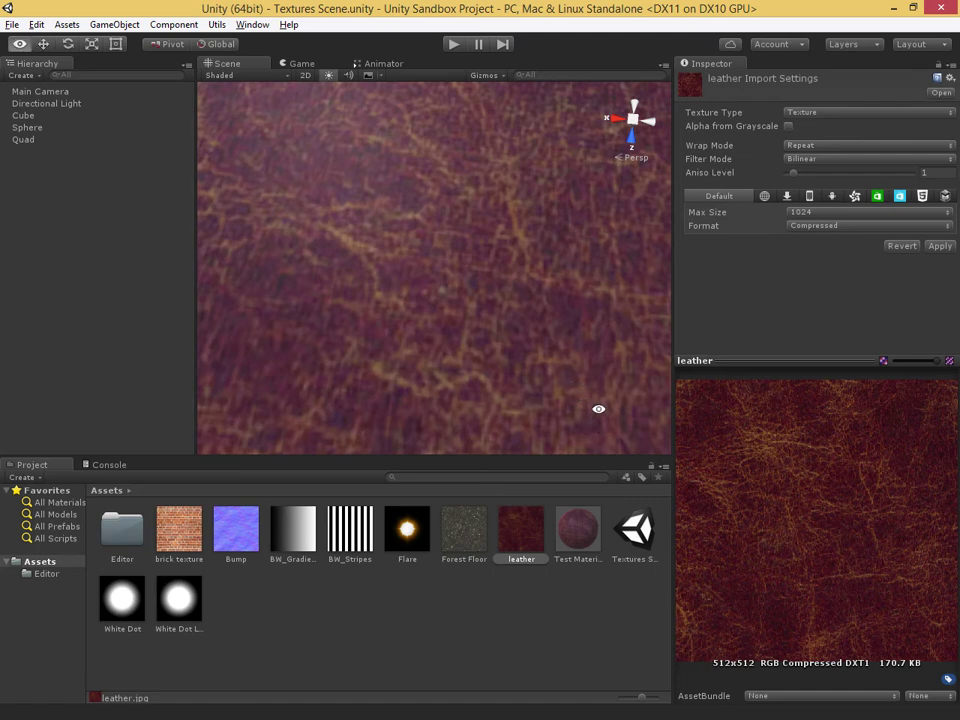
pyautogui.keyDown('alt'); pyautogui.moveTo(600, 407); pyautogui.dragTo(447, 259); pyautogui.keyUp('alt')
pyautogui.scroll(-3, 446, 259)
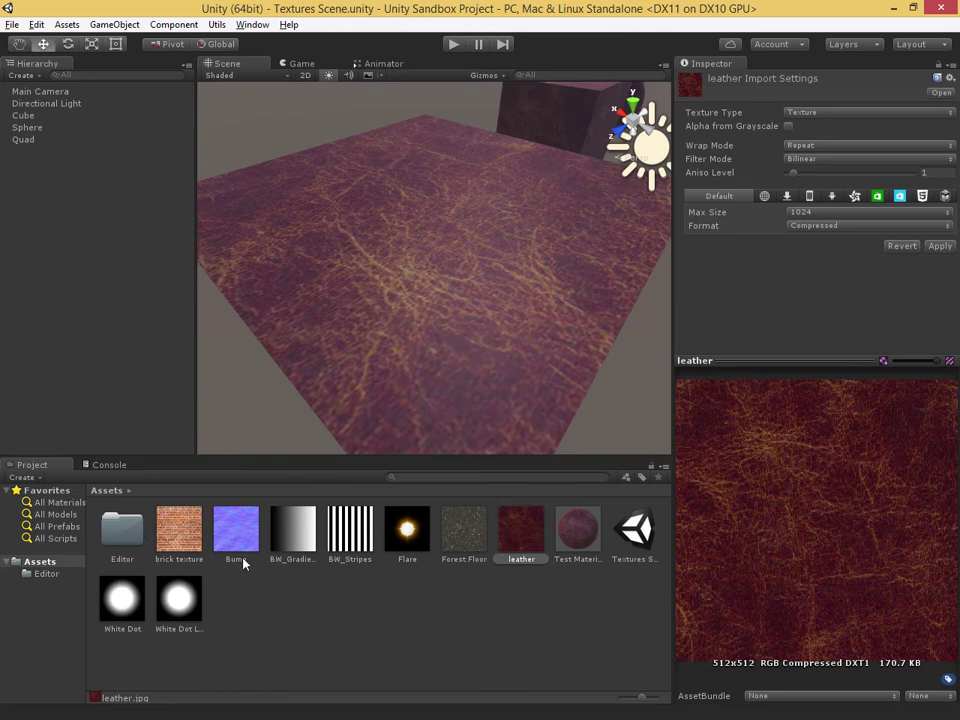
pyautogui.click(575, 528)
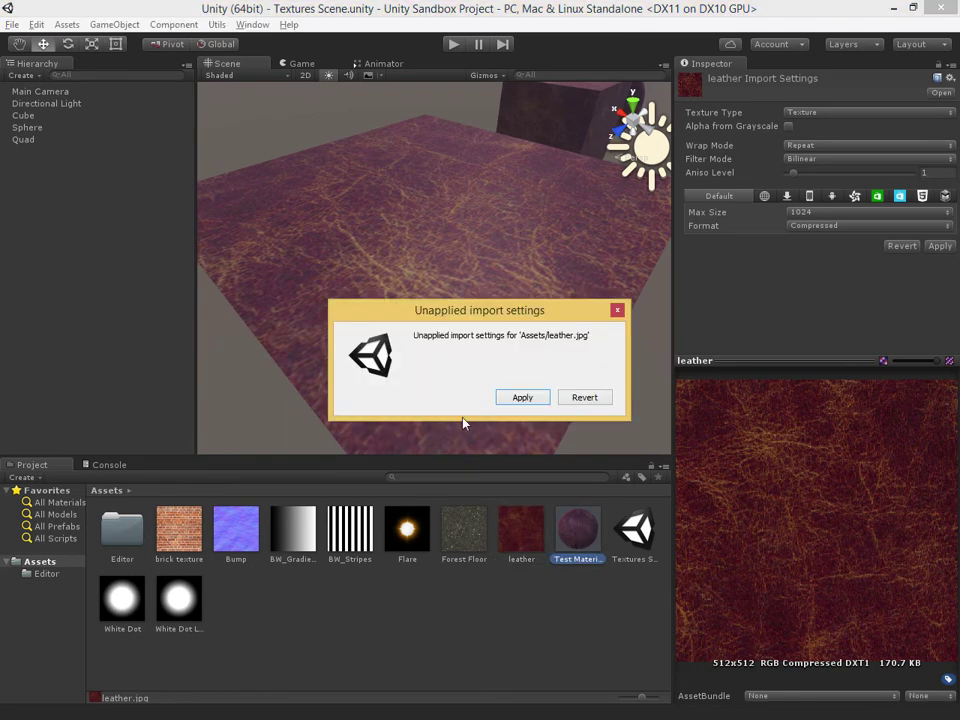
pyautogui.click(520, 397)
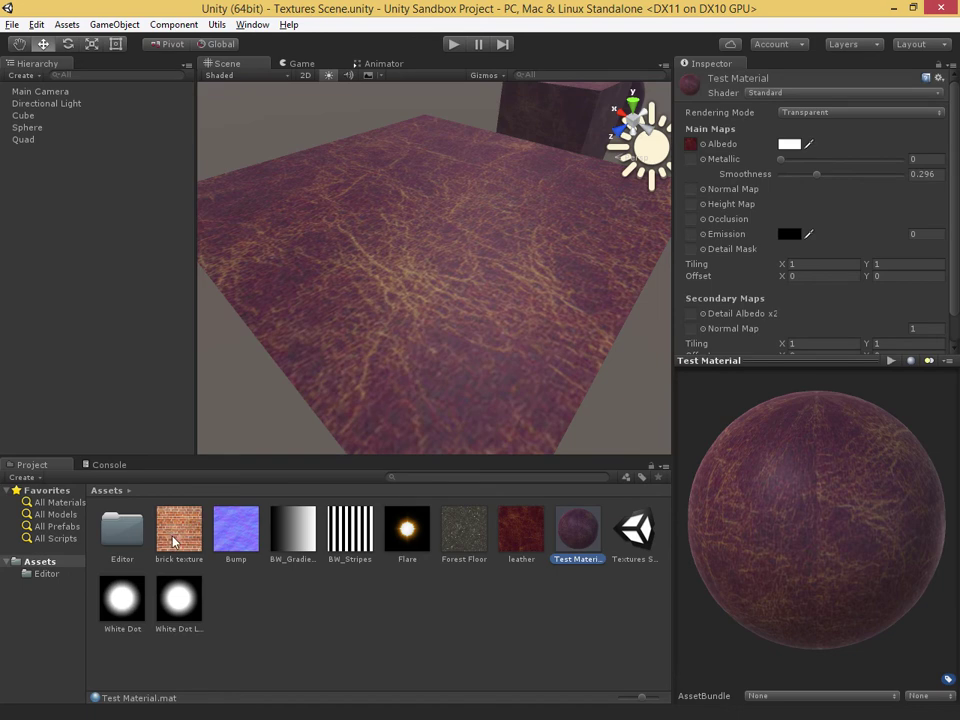
# Step: Assign the brick texture to the Test Material's Albedo and view the quad's surface at a shallow grazing angle
pyautogui.moveTo(173, 540); pyautogui.dragTo(692, 133)
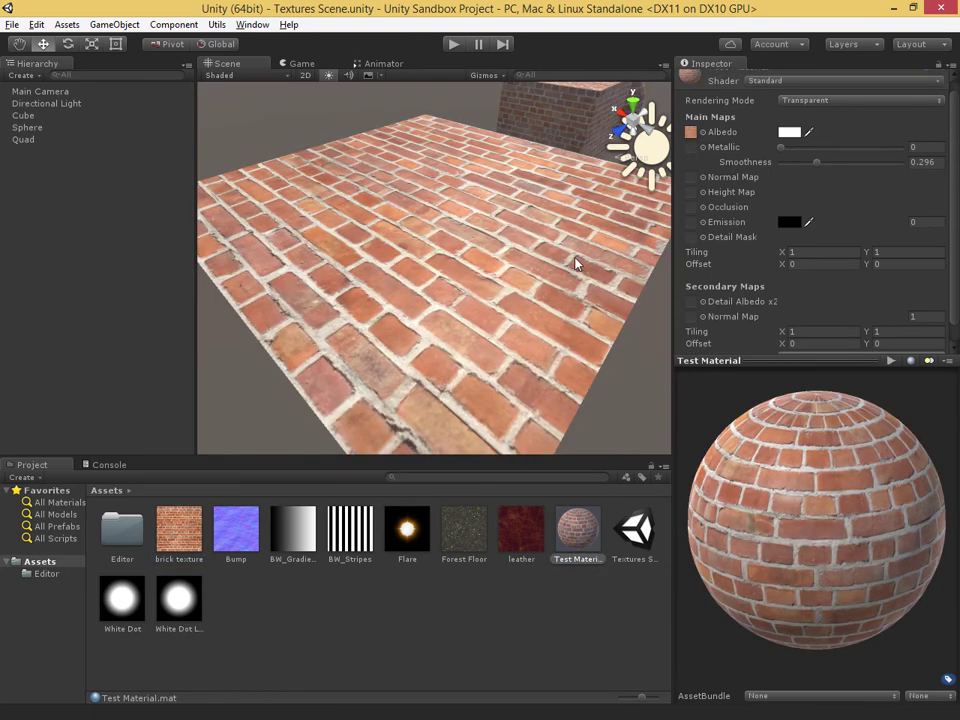
pyautogui.keyDown('alt'); pyautogui.moveTo(575, 263); pyautogui.dragTo(405, 300); pyautogui.keyUp('alt')
pyautogui.scroll(5, 407, 291)
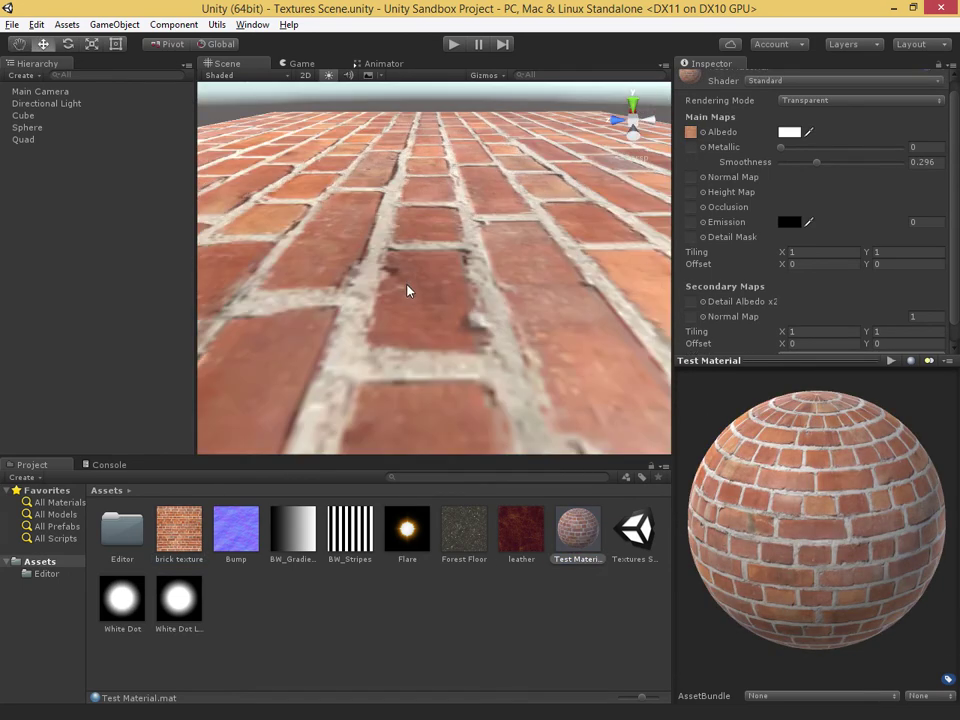
pyautogui.keyDown('alt'); pyautogui.moveTo(450, 432); pyautogui.dragTo(428, 276); pyautogui.keyUp('alt')
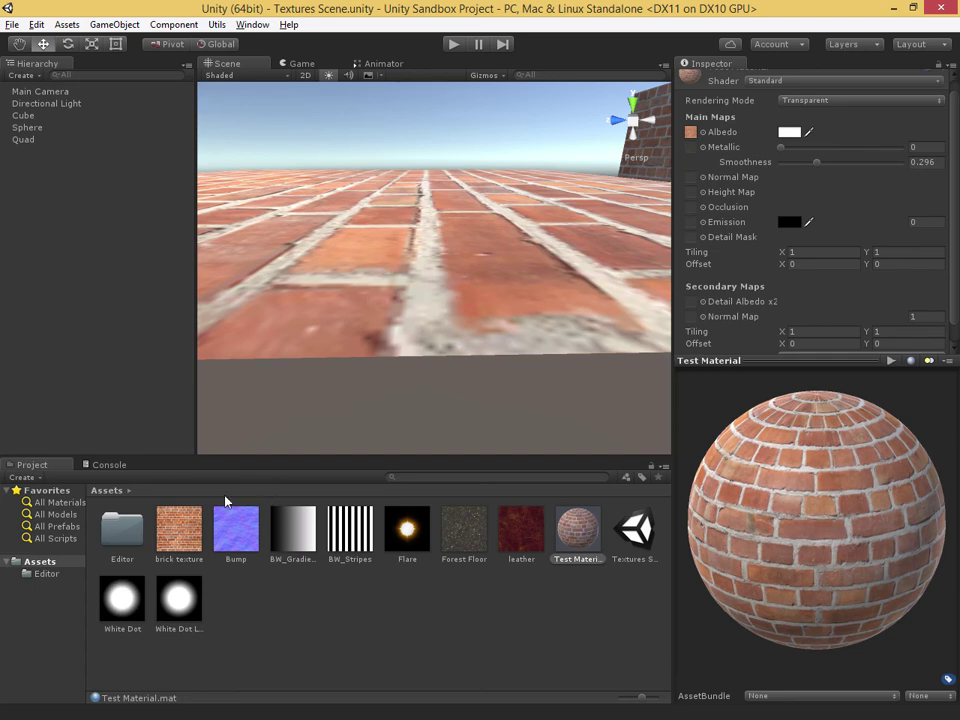
# Step: Check the brick texture's import settings, and set the Test Material's main maps tiling X to 2
pyautogui.click(180, 535)
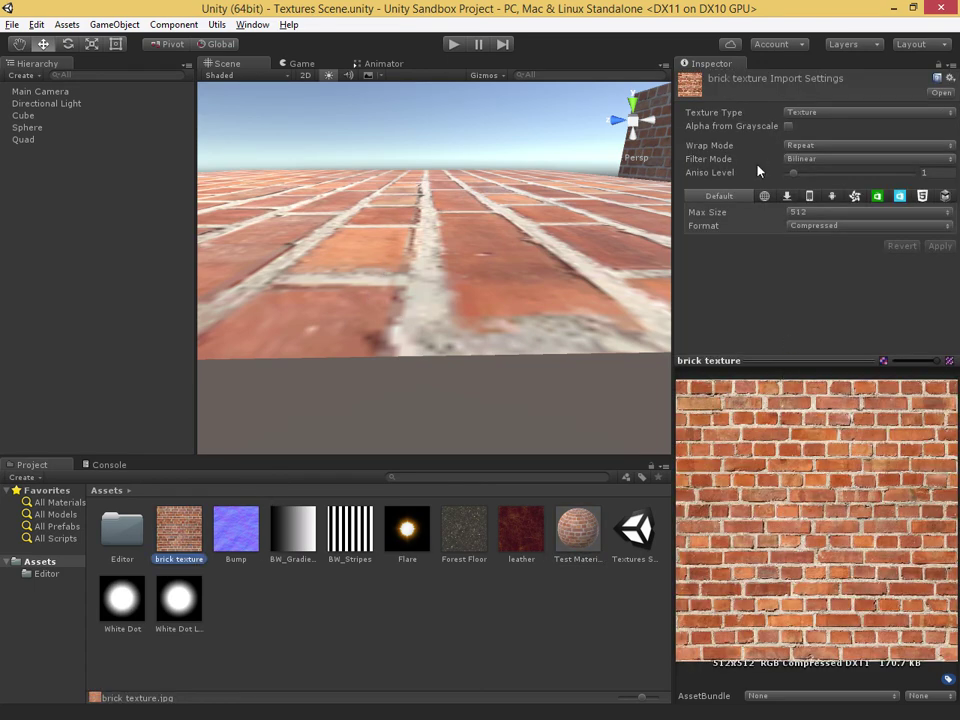
pyautogui.click(580, 527)
pyautogui.click(805, 266)
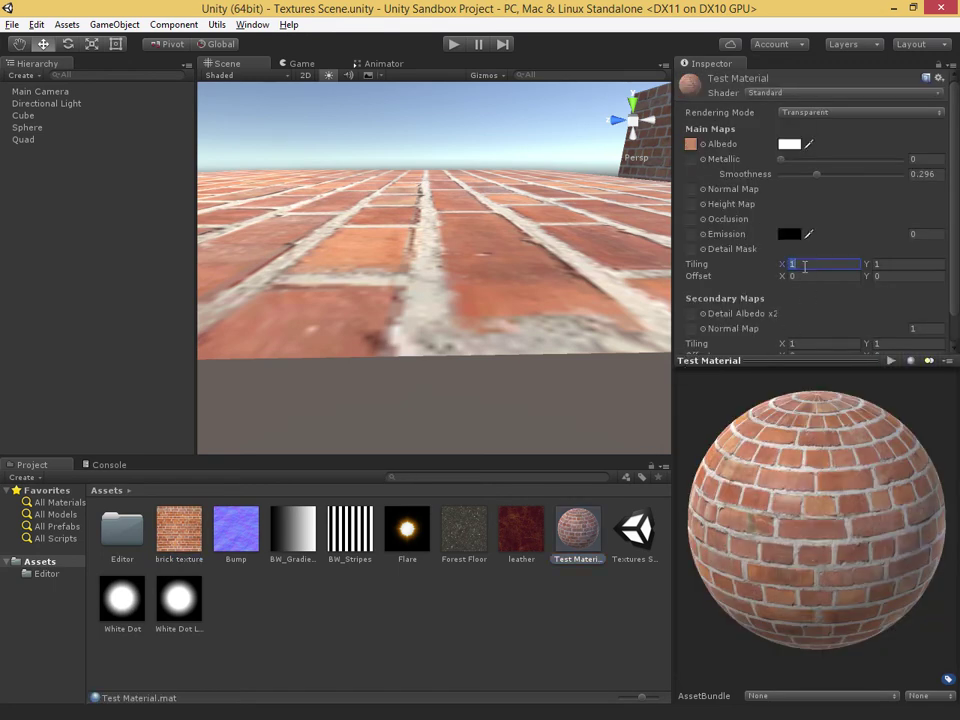
pyautogui.write('2')
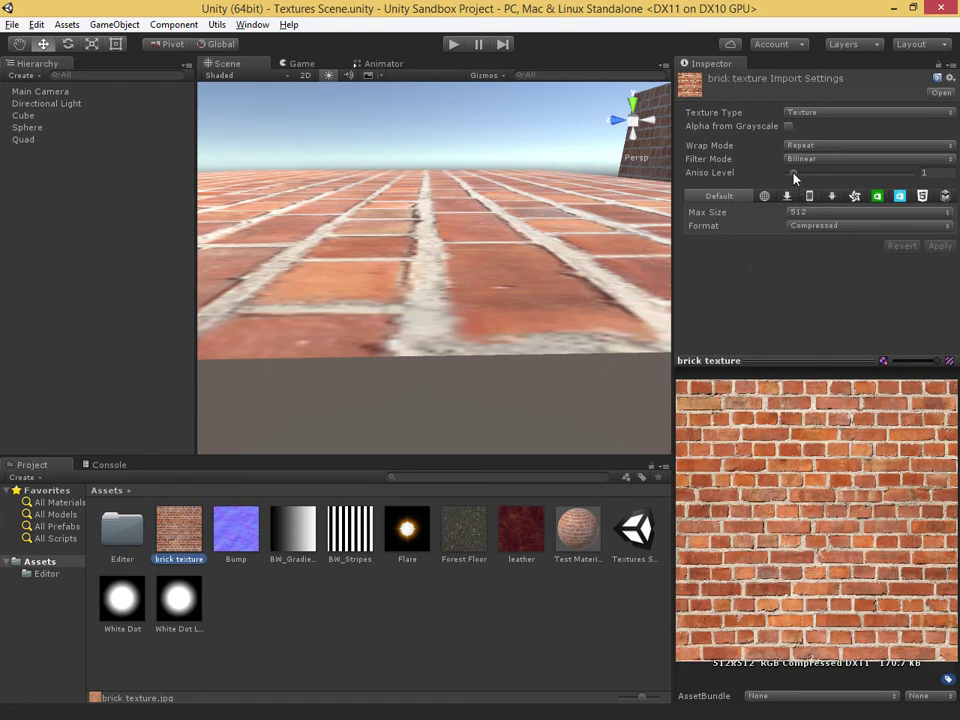
# Step: Try the brick texture's Aniso Level at 0, 1 and 16, enlarging the Scene view for the comparison
pyautogui.moveTo(795, 178); pyautogui.dragTo(783, 179)
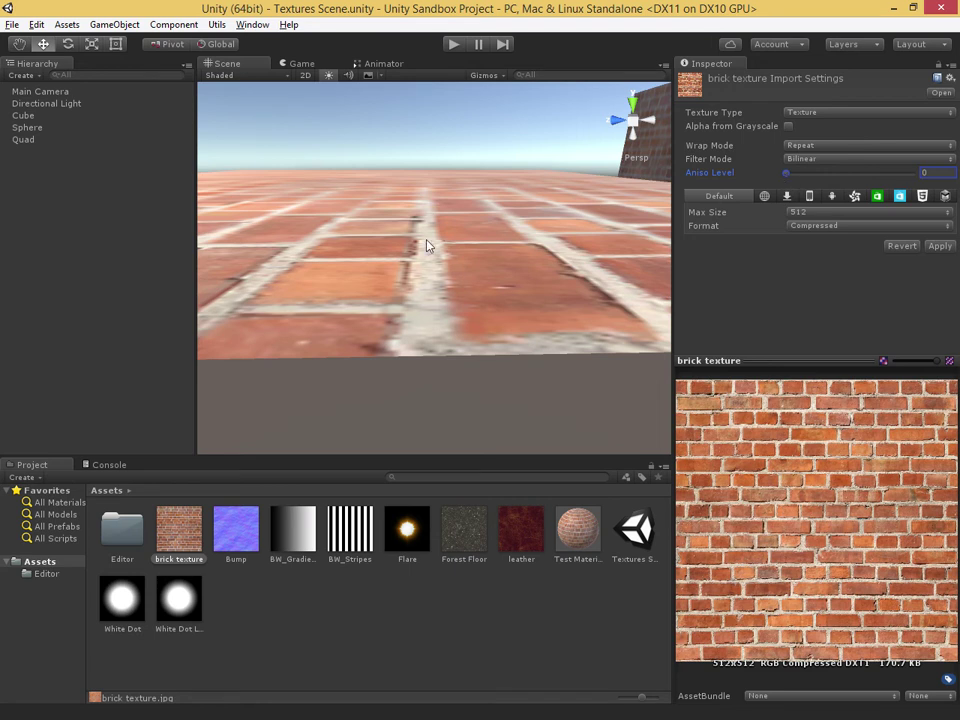
pyautogui.moveTo(789, 174); pyautogui.dragTo(794, 174)
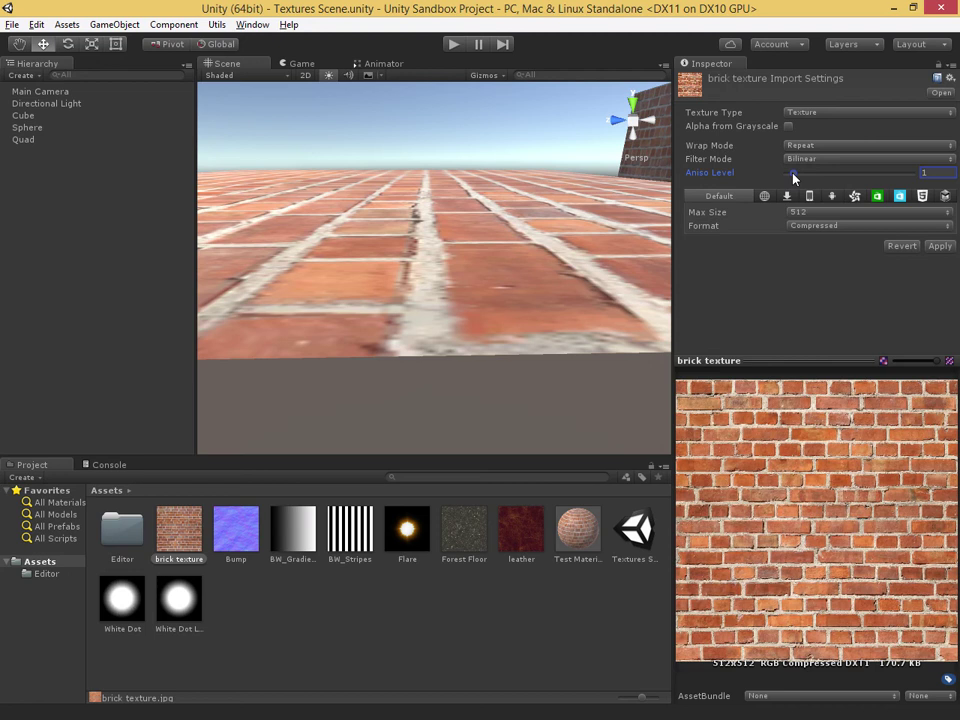
pyautogui.moveTo(794, 177); pyautogui.dragTo(921, 188)
pyautogui.moveTo(276, 456); pyautogui.dragTo(276, 543)
pyautogui.moveTo(195, 443); pyautogui.dragTo(77, 439)
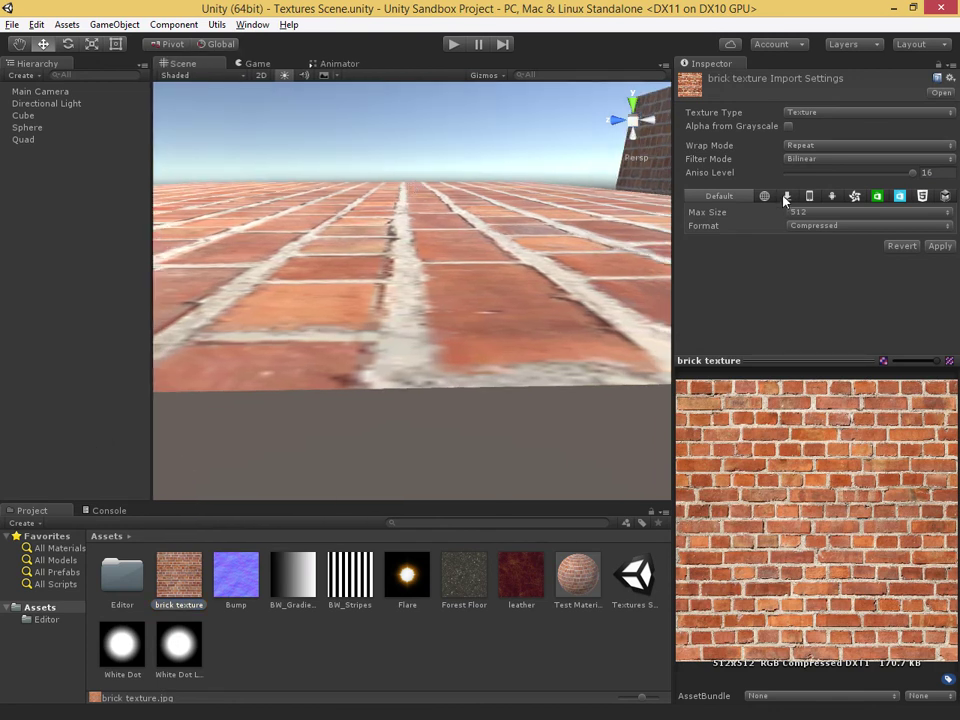
# Step: Lower the brick texture's Aniso Level to 1, and look through the available Max Size options
pyautogui.moveTo(914, 174); pyautogui.dragTo(909, 174)
pyautogui.moveTo(851, 180)
pyautogui.mouseDown()
pyautogui.moveTo(914, 174)
pyautogui.moveTo(849, 173)
pyautogui.mouseUp()
pyautogui.moveTo(849, 178); pyautogui.dragTo(793, 178)
pyautogui.click(797, 218)
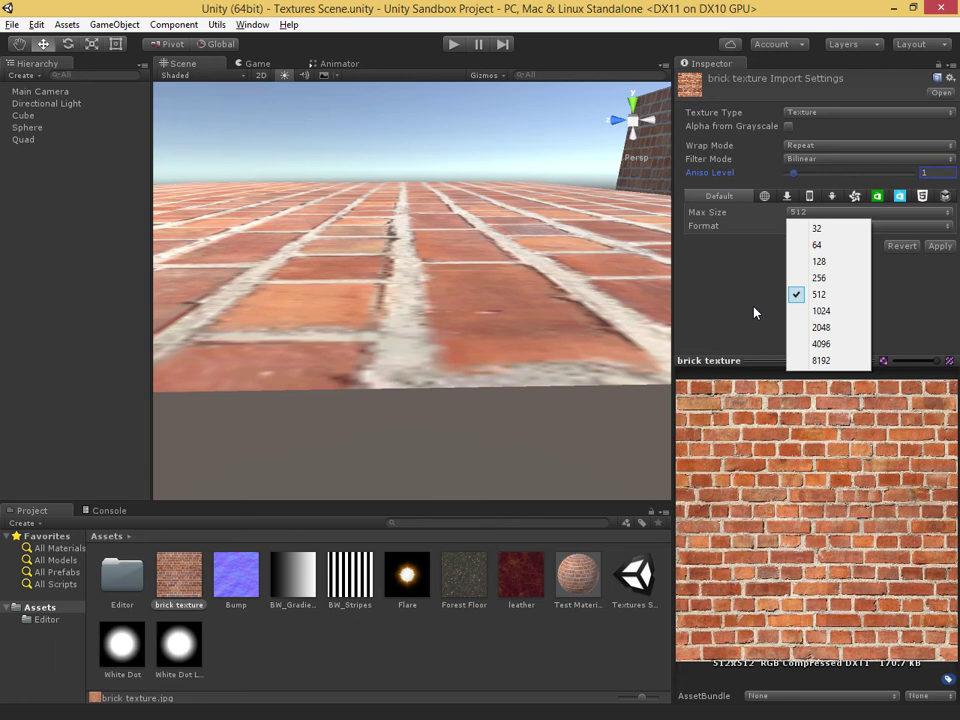
pyautogui.click(715, 398)
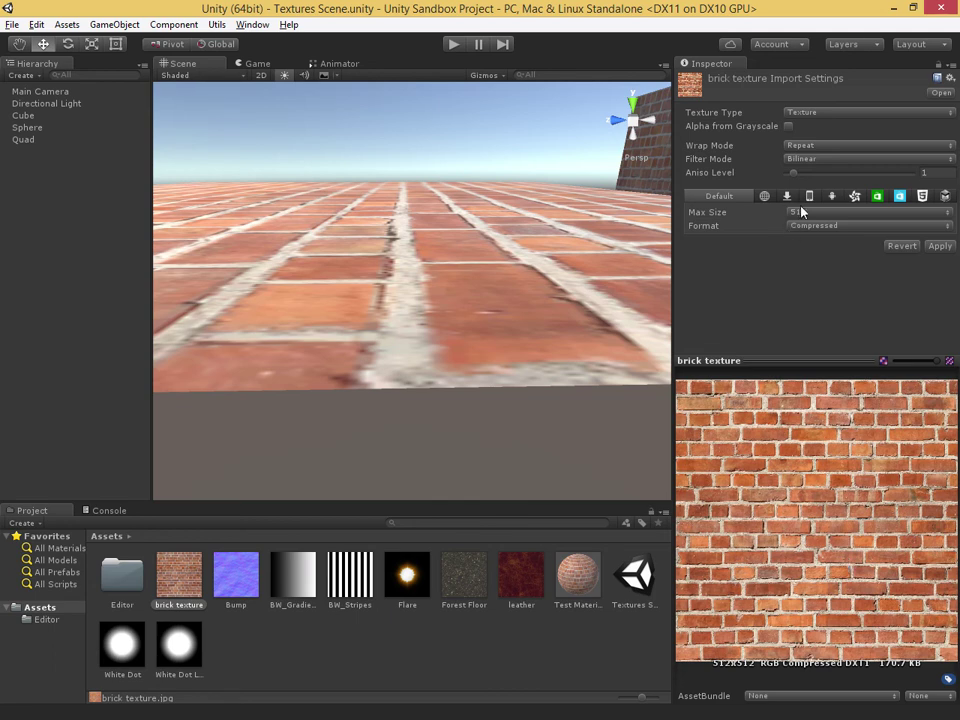
# Step: Enlarge the brick texture's import settings and preview areas, and set its Max Size to 256
pyautogui.moveTo(676, 281); pyautogui.dragTo(563, 284)
pyautogui.moveTo(769, 360); pyautogui.dragTo(762, 268)
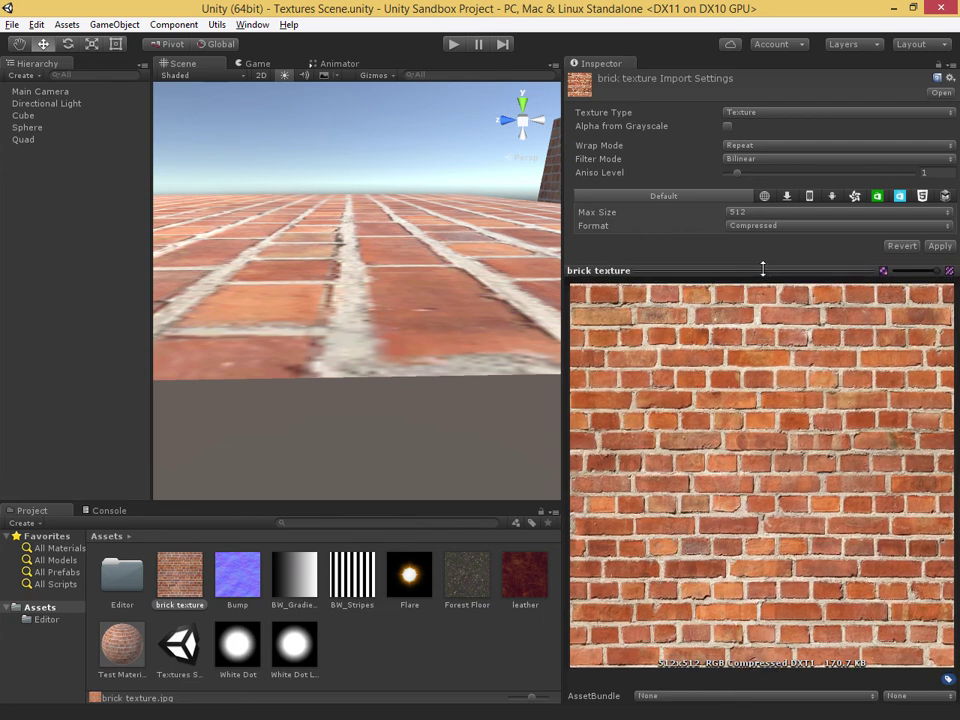
pyautogui.click(744, 212)
pyautogui.click(759, 278)
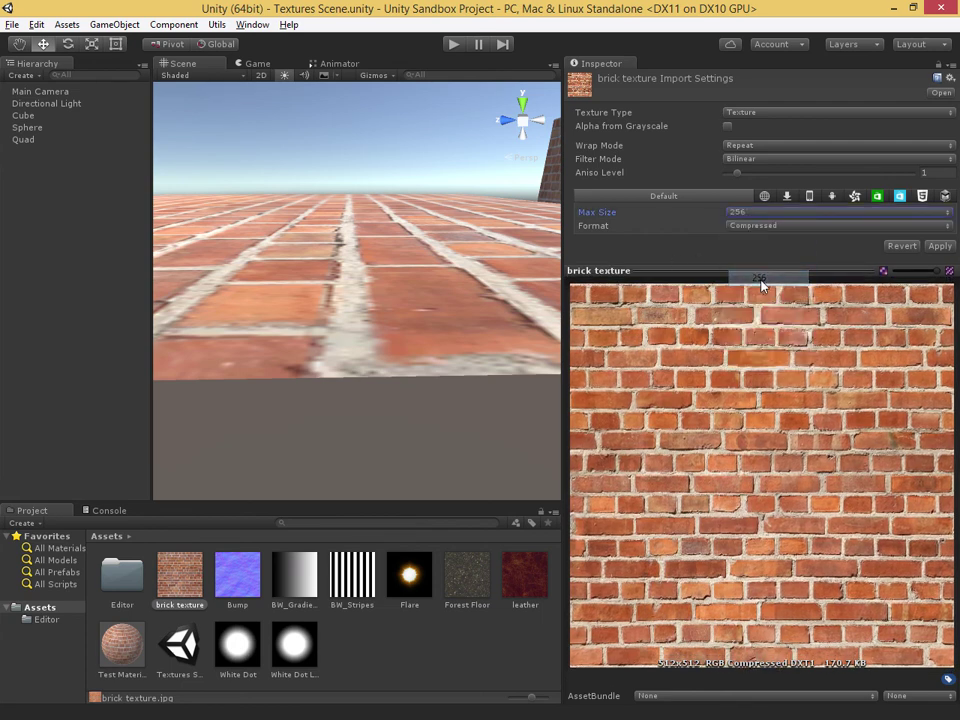
# Step: Apply the brick texture's Max Size of 256, and try a Max Size of 128 for comparison
pyautogui.click(939, 245)
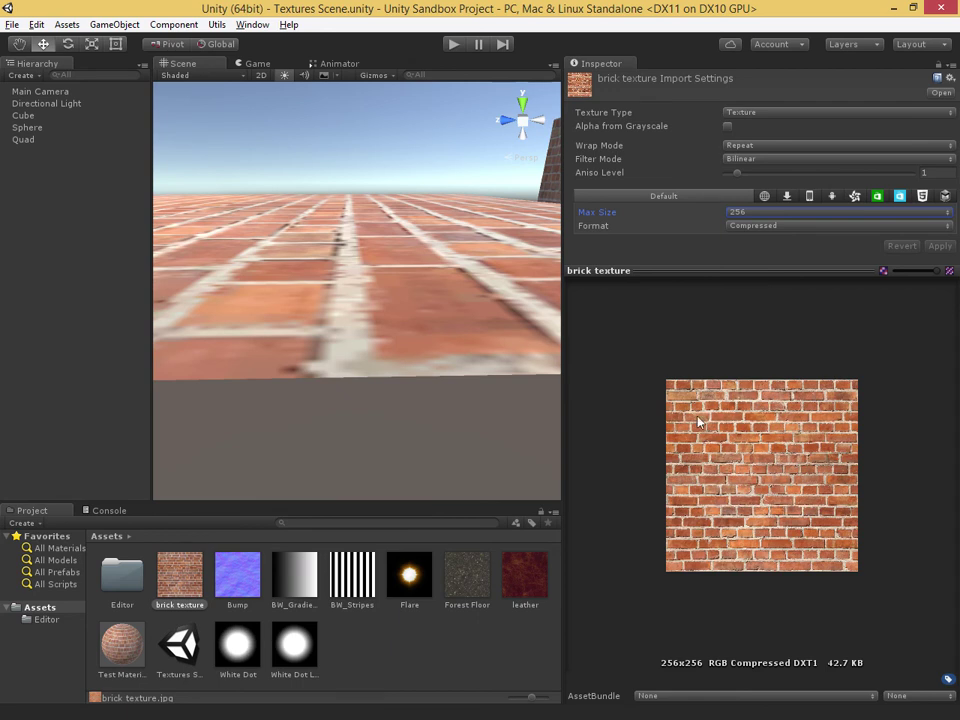
pyautogui.click(748, 211)
pyautogui.click(762, 261)
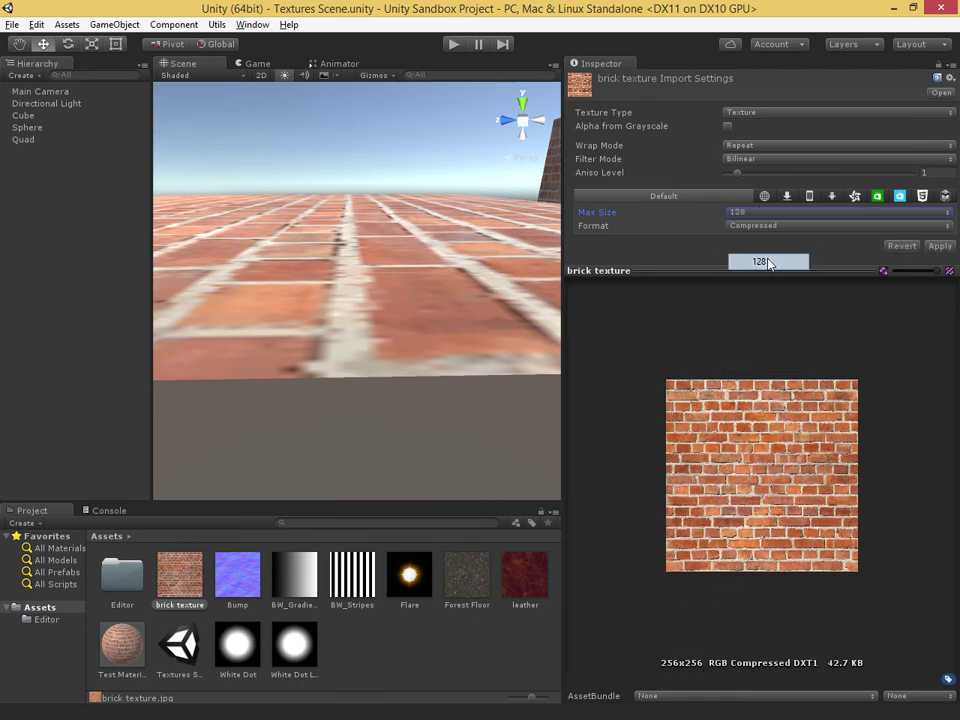
pyautogui.click(939, 245)
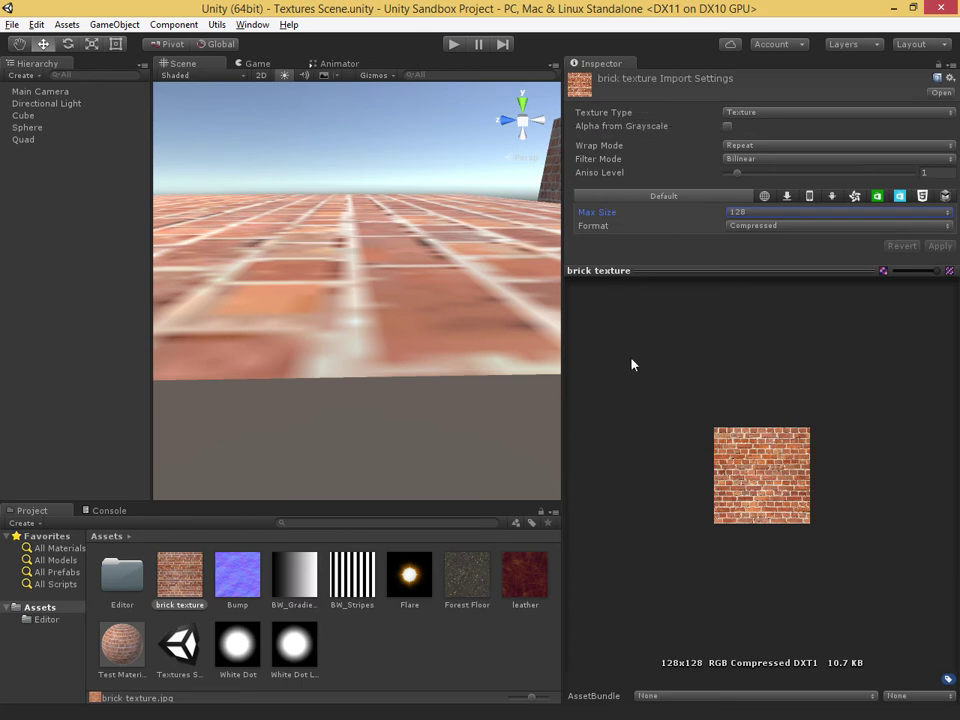
# Step: Show the brick texture's source file in File Explorer, check its dimensions in the file details, and return to Unity
pyautogui.rightClick(190, 585)
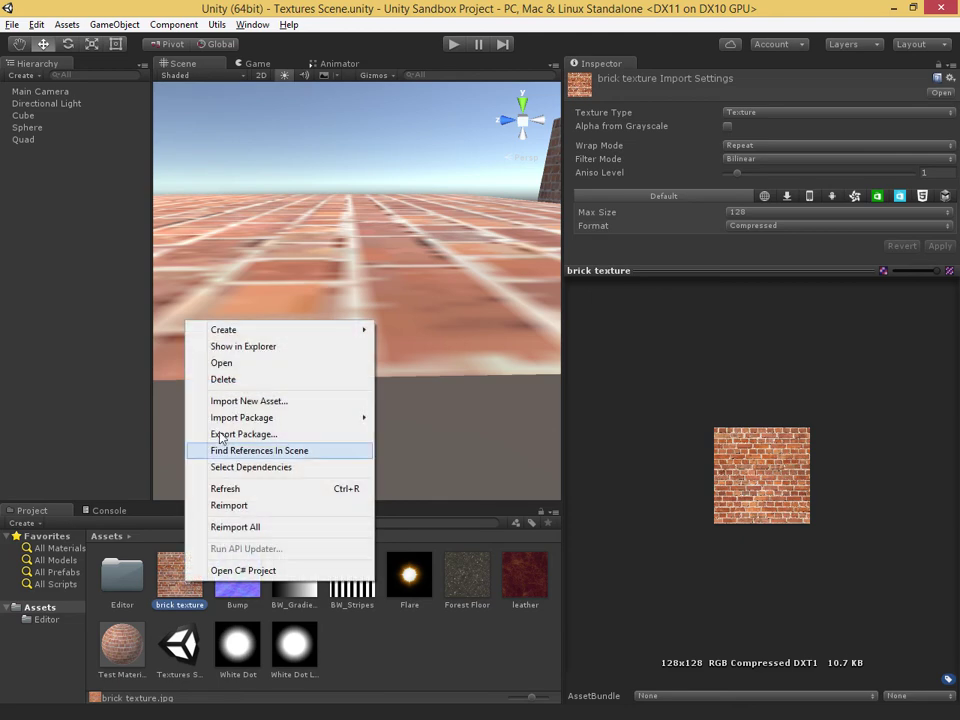
pyautogui.click(240, 352)
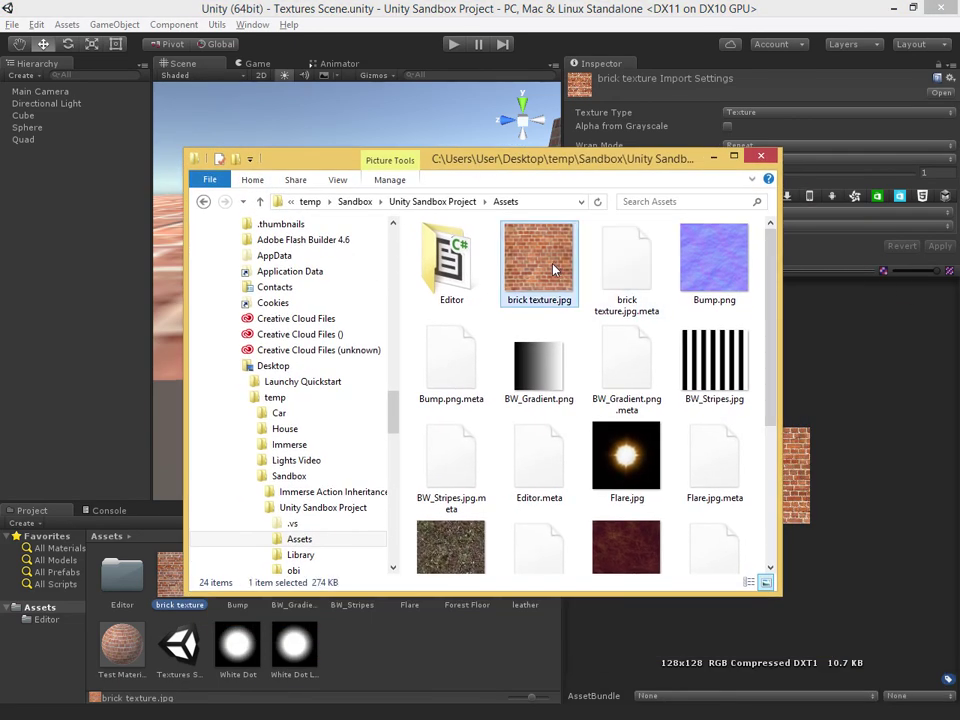
pyautogui.click(337, 181)
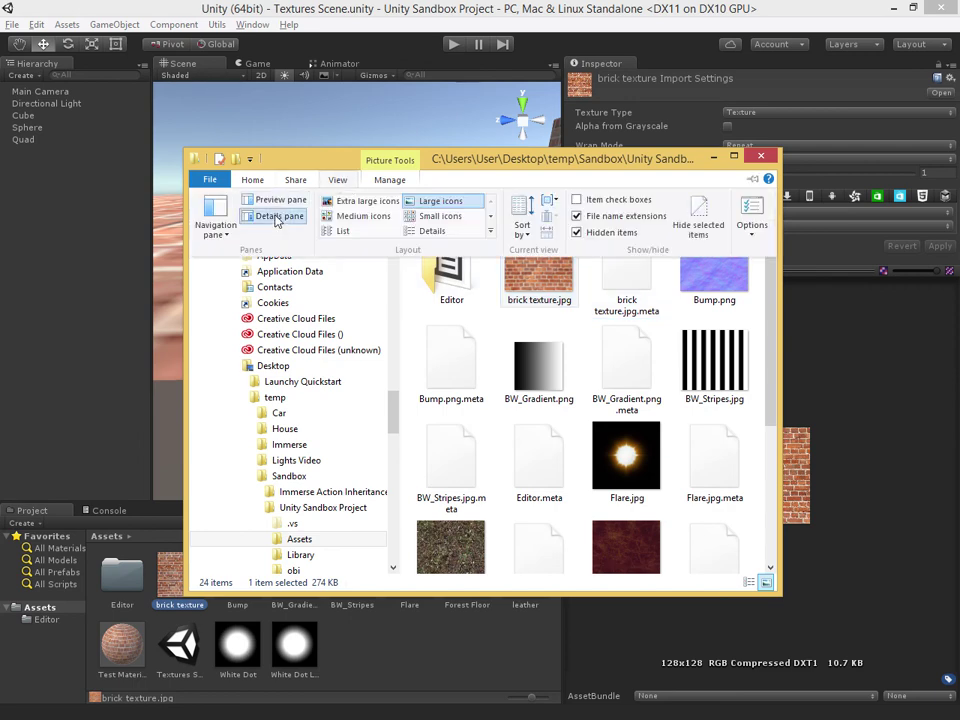
pyautogui.click(279, 216)
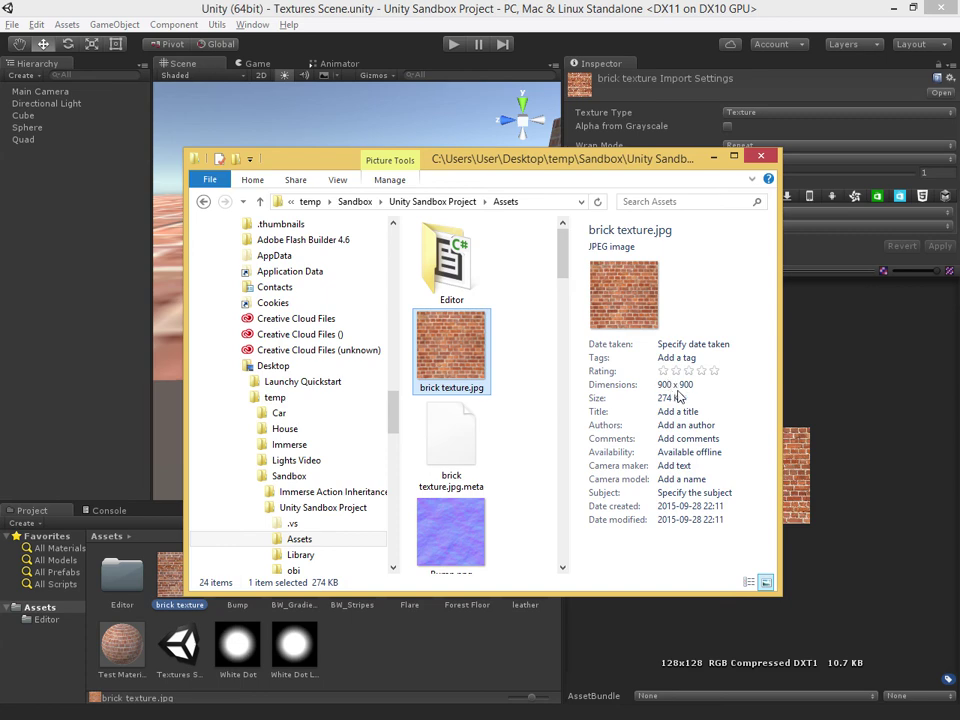
pyautogui.click(524, 18)
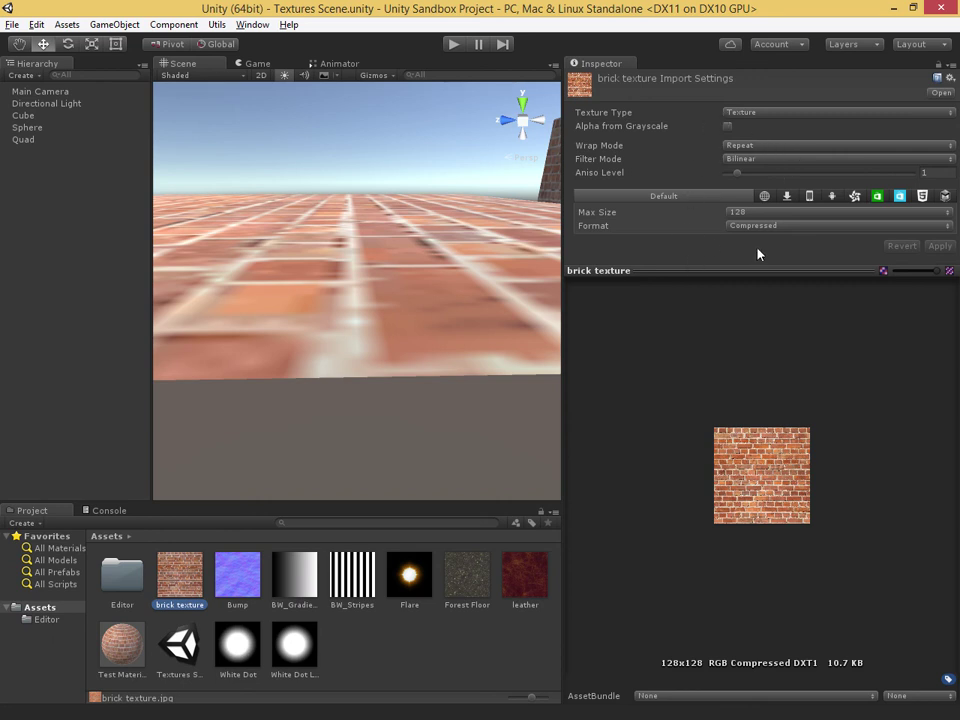
# Step: Set the brick texture's Max Size to 8192 and apply the import change
pyautogui.click(748, 218)
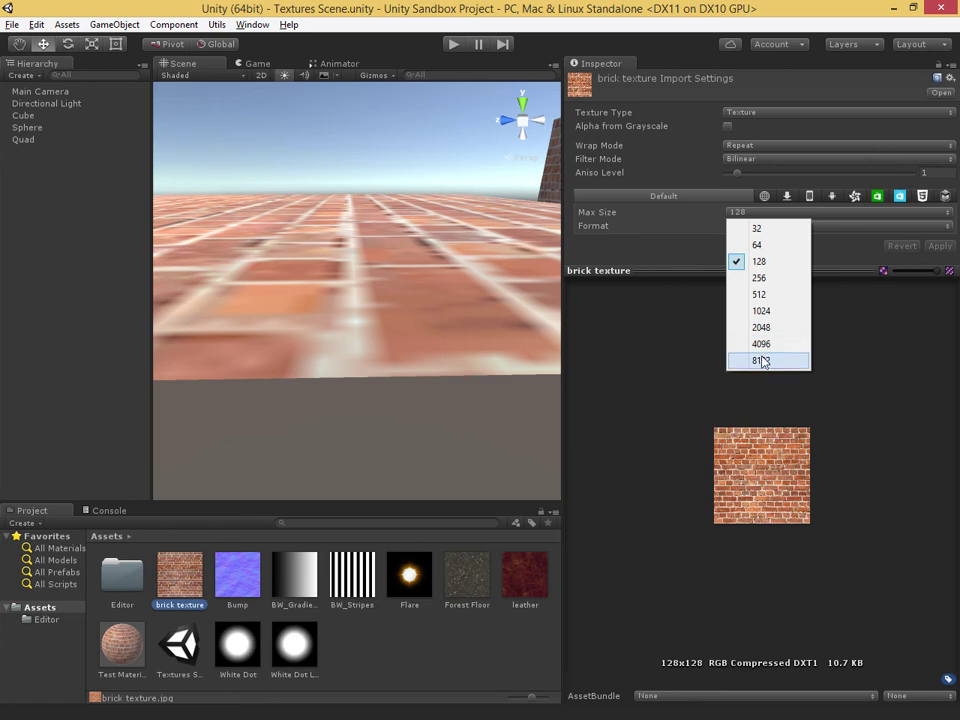
pyautogui.click(762, 362)
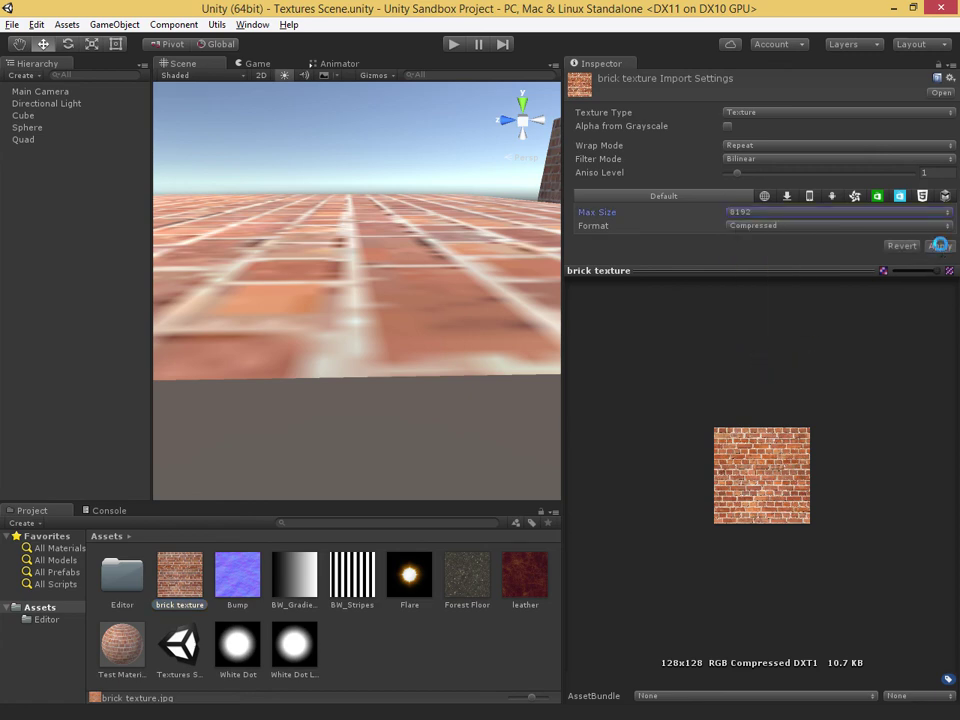
pyautogui.click(938, 245)
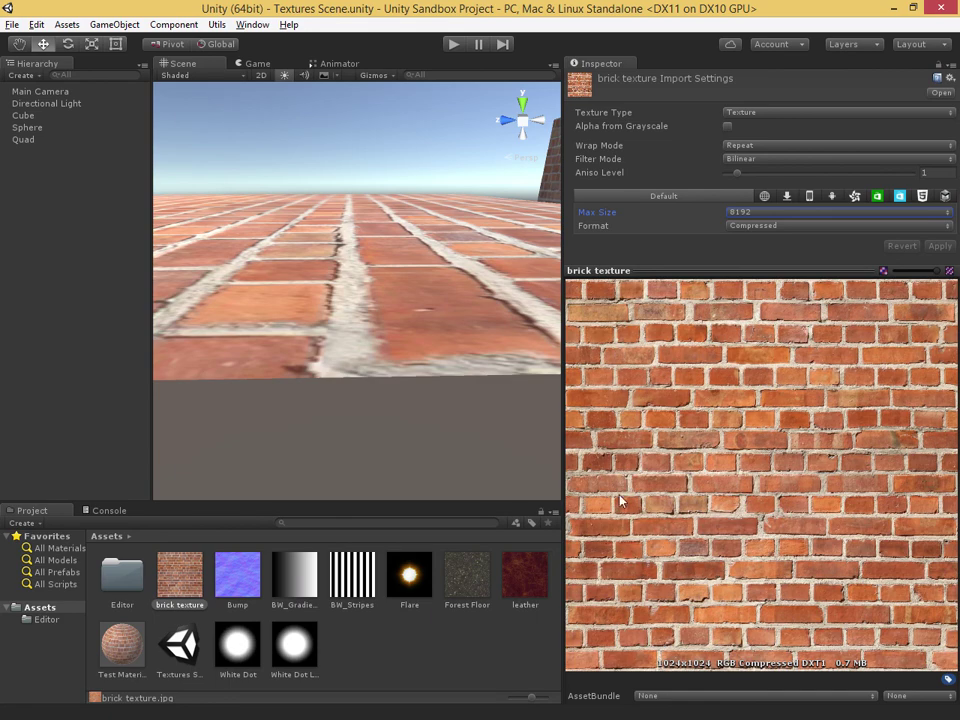
# Step: Compare the source file's dimensions in File Explorer with the imported brick texture in Unity, and review the Max Size options
pyautogui.hotkey('alt', 'Tab')
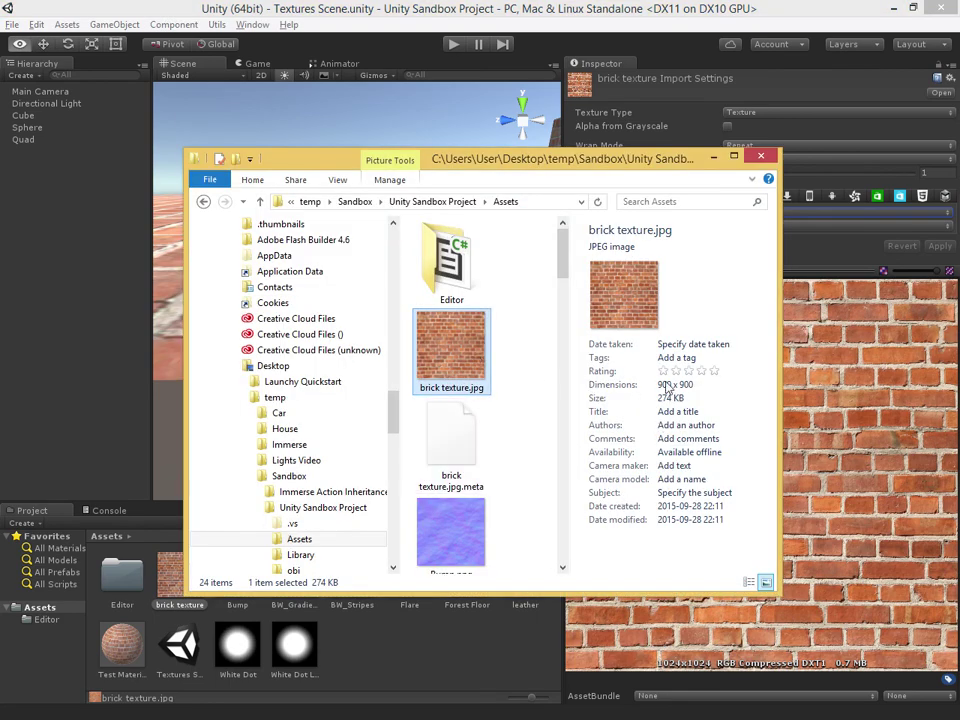
pyautogui.hotkey('alt', 'Tab')
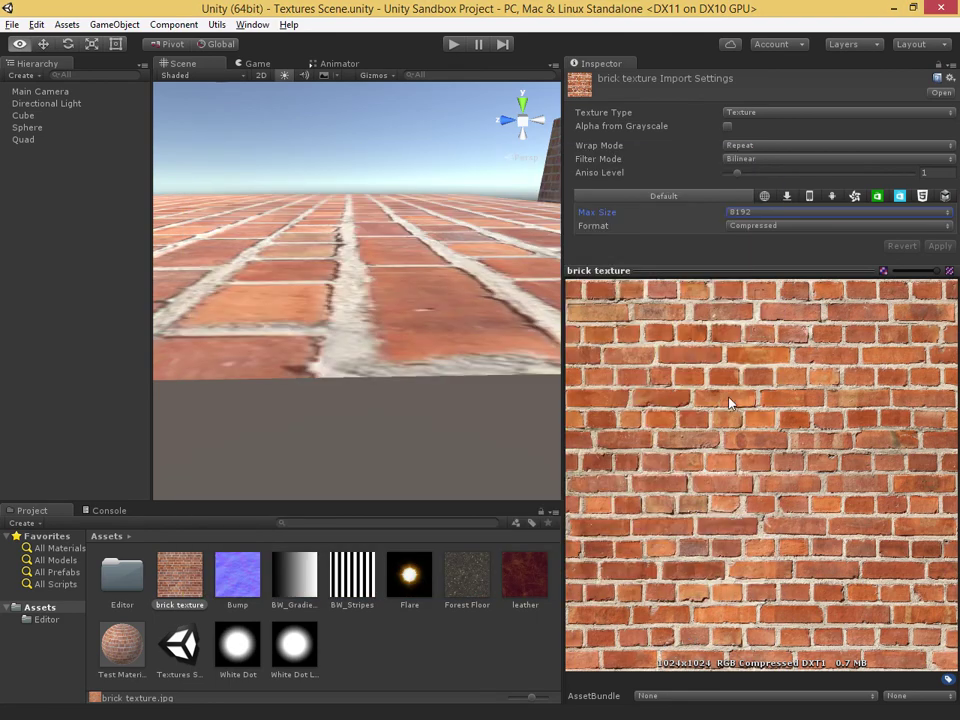
pyautogui.click(755, 213)
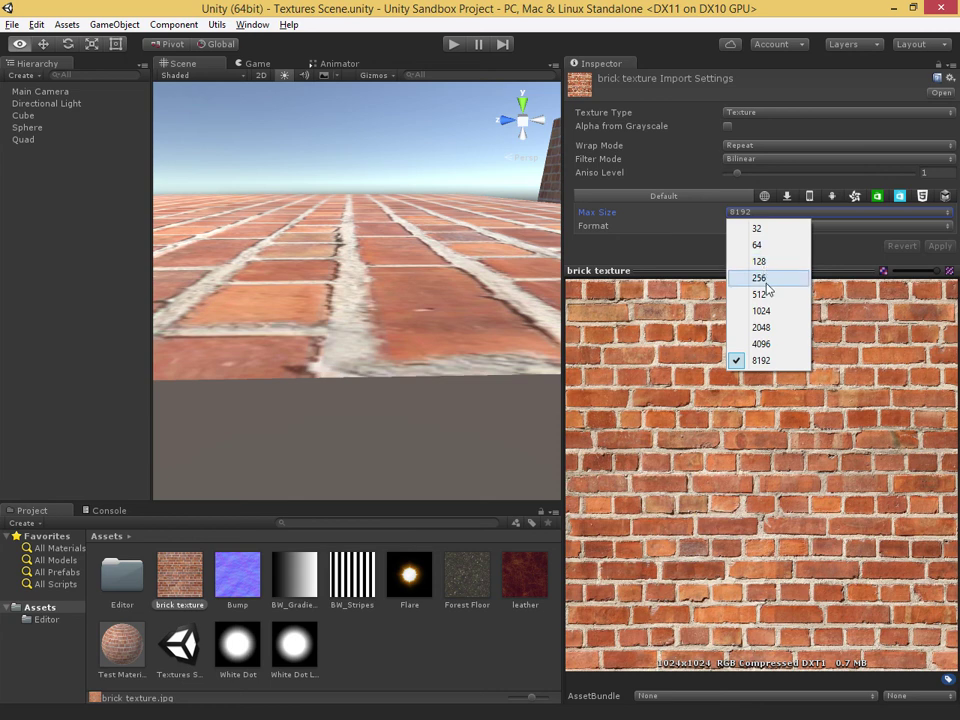
pyautogui.click(687, 262)
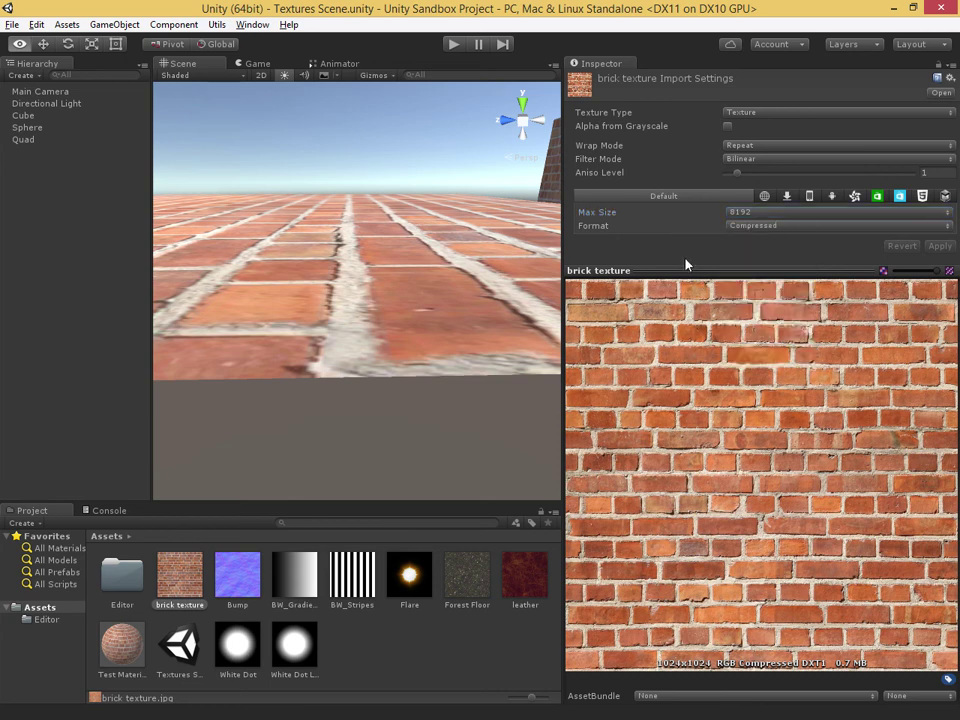
pyautogui.click(759, 213)
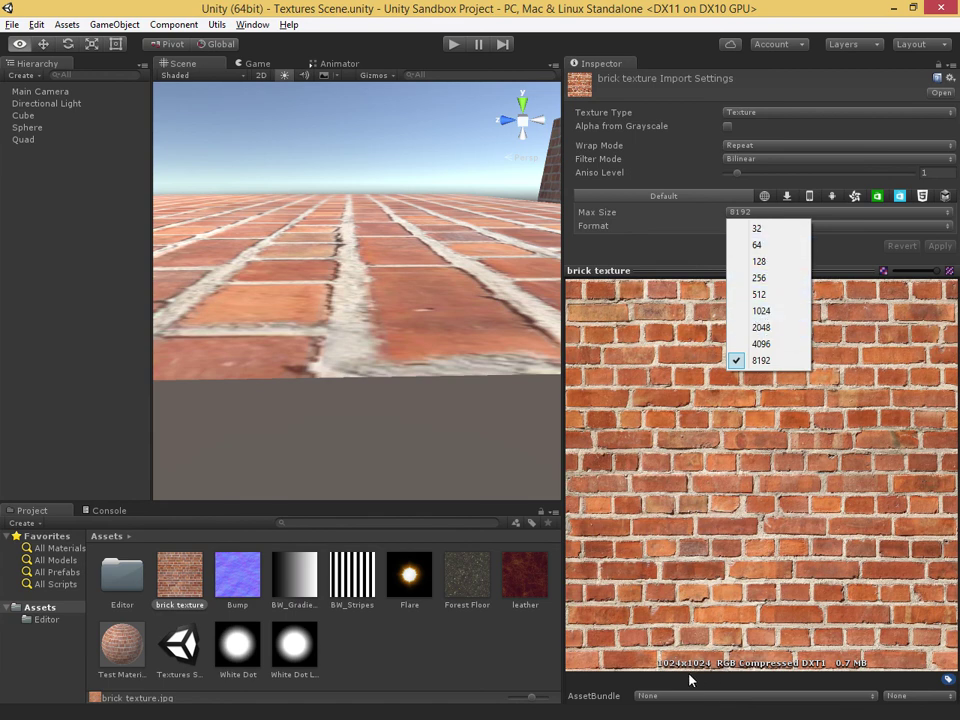
pyautogui.click(705, 600)
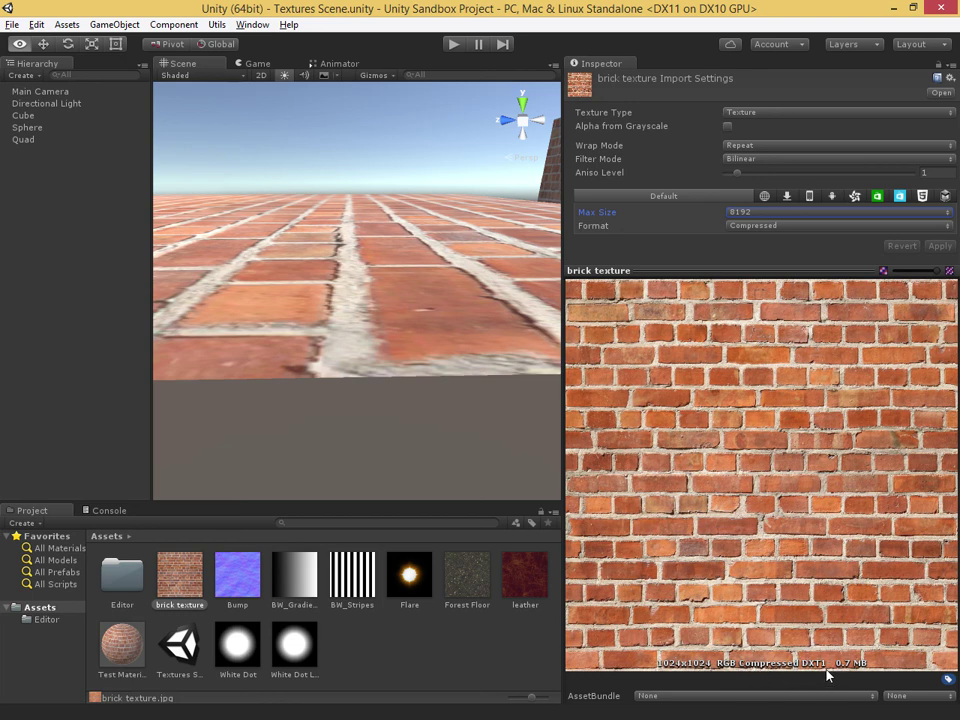
# Step: Change the brick texture's Format to Truecolor and apply the import change
pyautogui.click(754, 226)
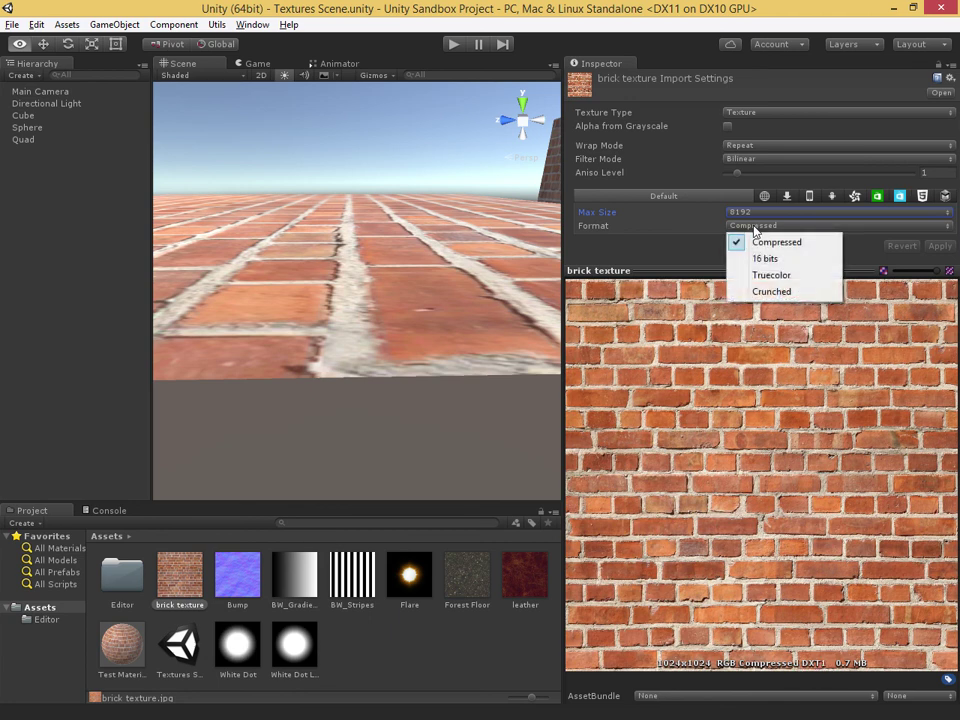
pyautogui.click(782, 274)
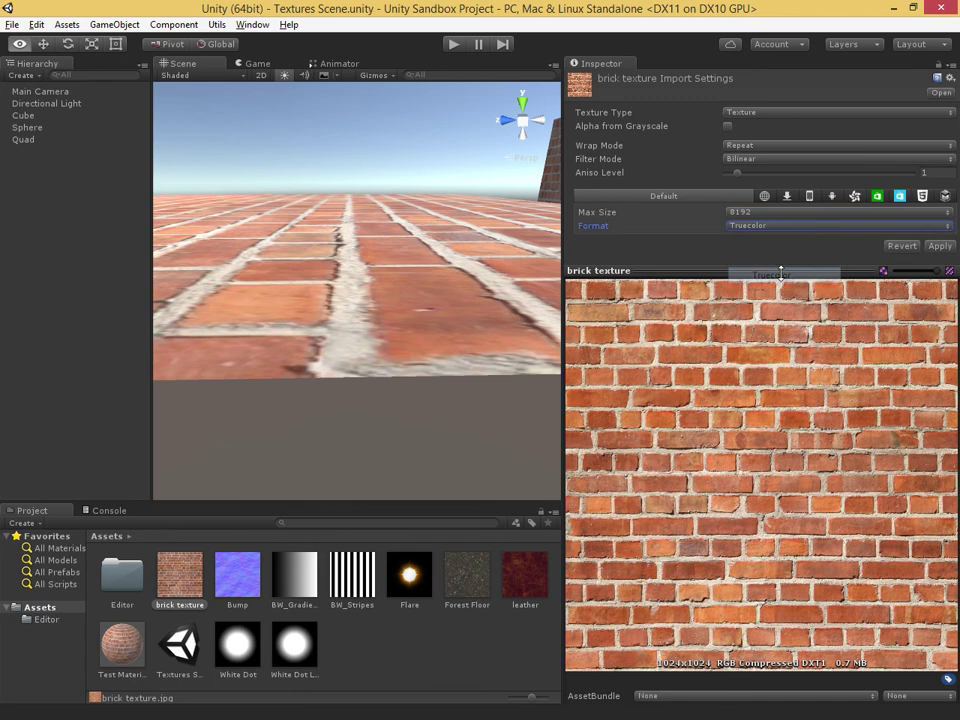
pyautogui.click(939, 246)
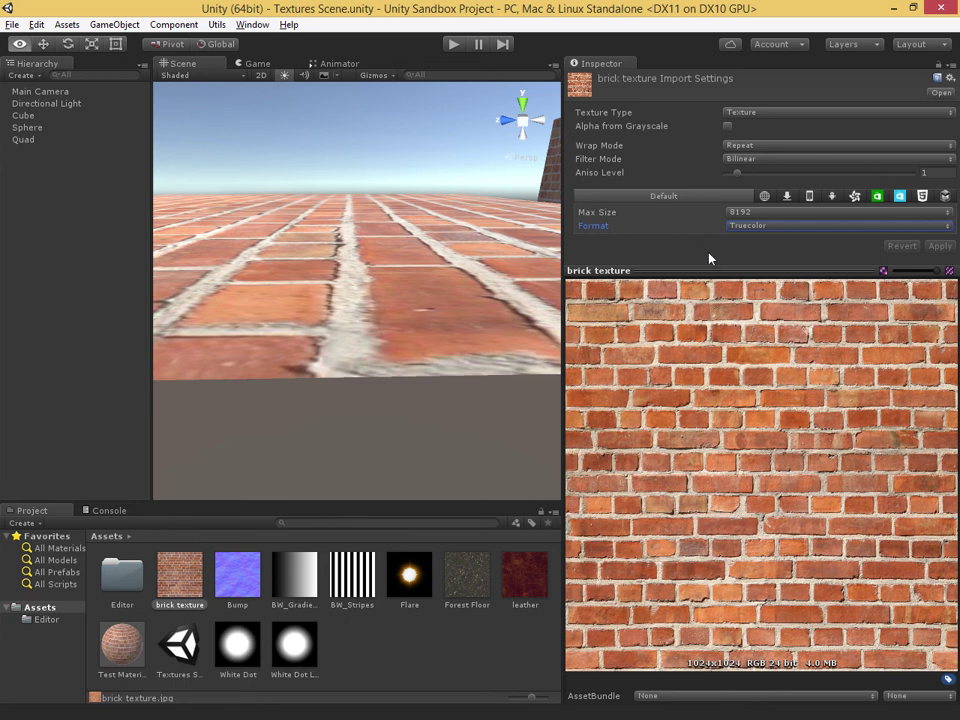
# Step: Review the brick texture's available Format and Texture Type options, and widen the Scene view
pyautogui.click(752, 228)
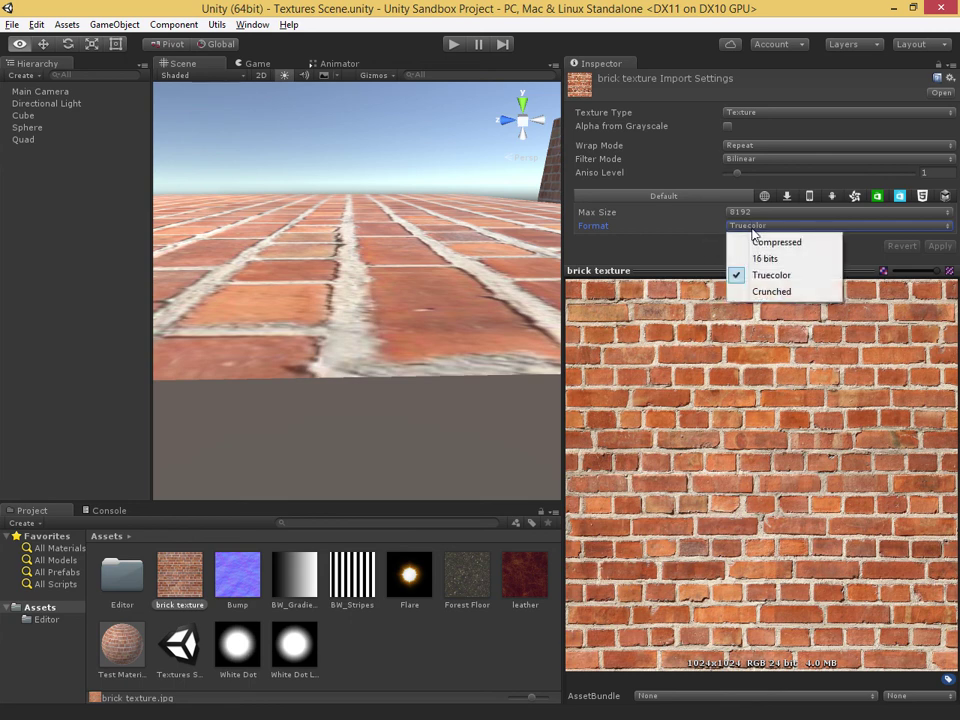
pyautogui.click(703, 252)
pyautogui.click(742, 112)
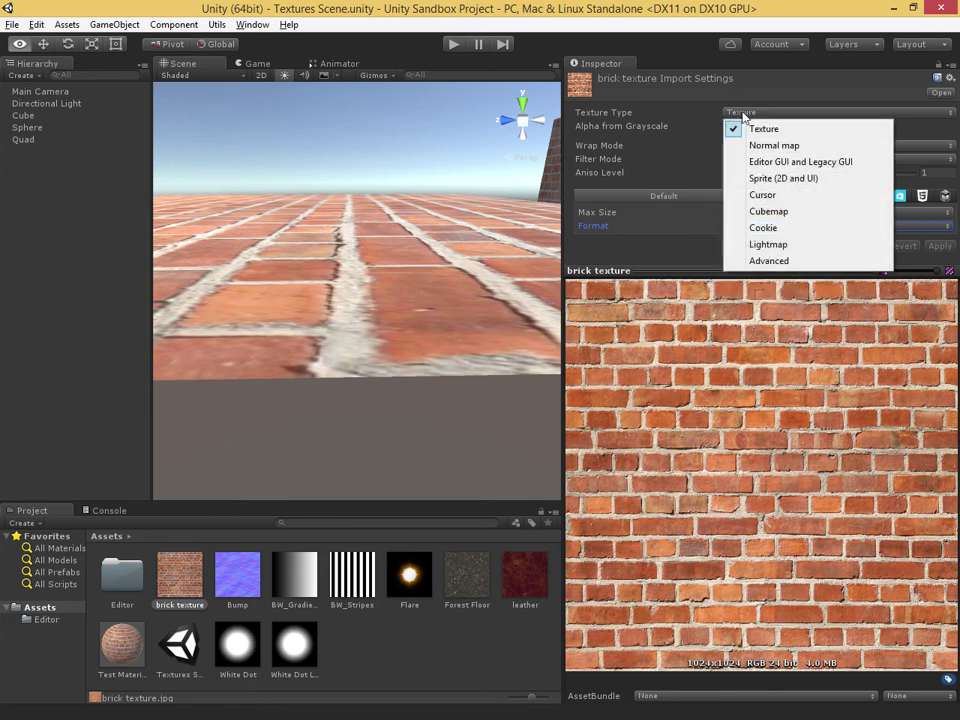
pyautogui.click(690, 249)
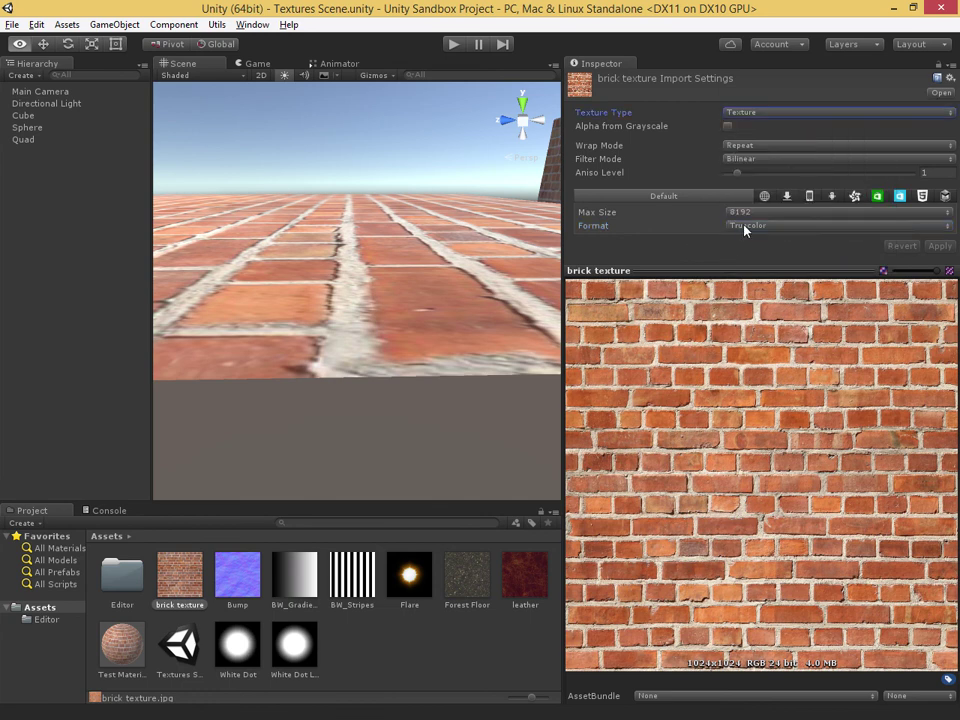
pyautogui.click(745, 228)
pyautogui.click(701, 257)
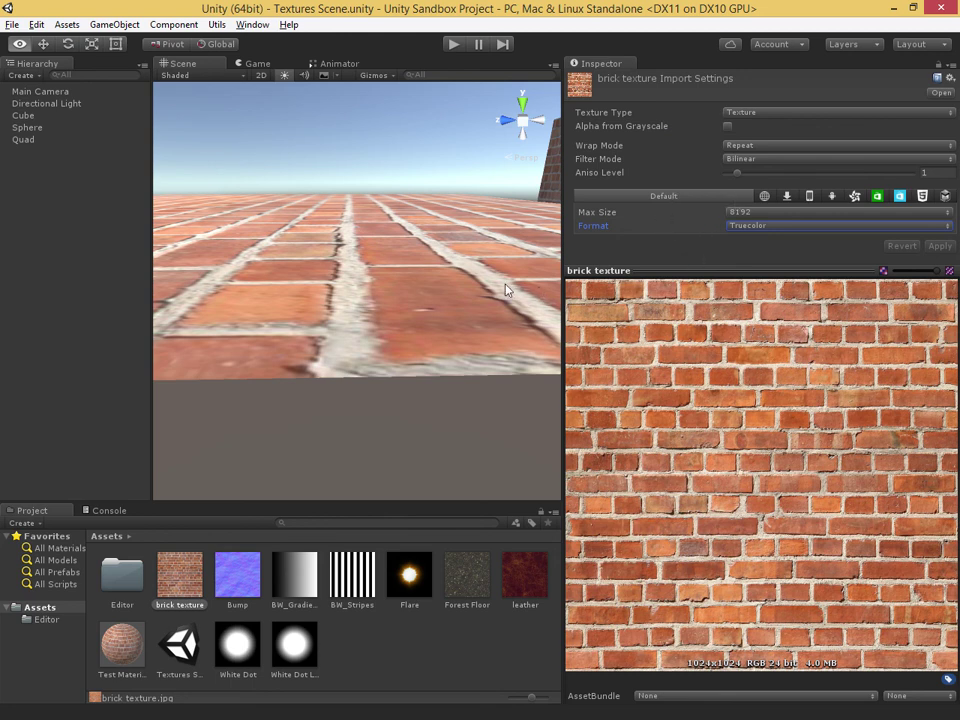
pyautogui.moveTo(560, 443); pyautogui.dragTo(703, 437)
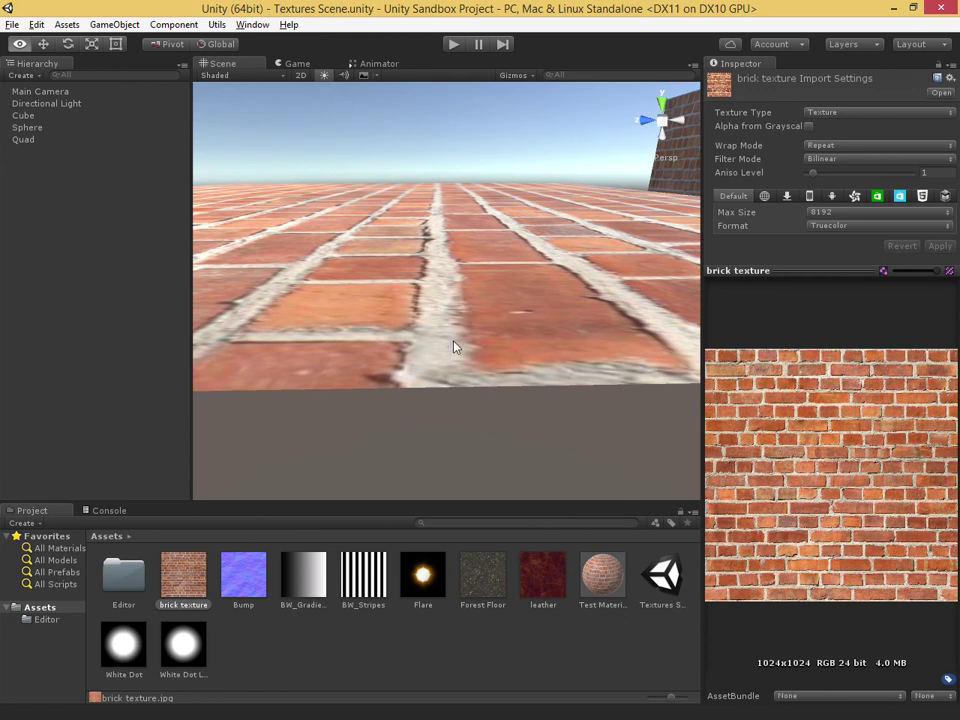